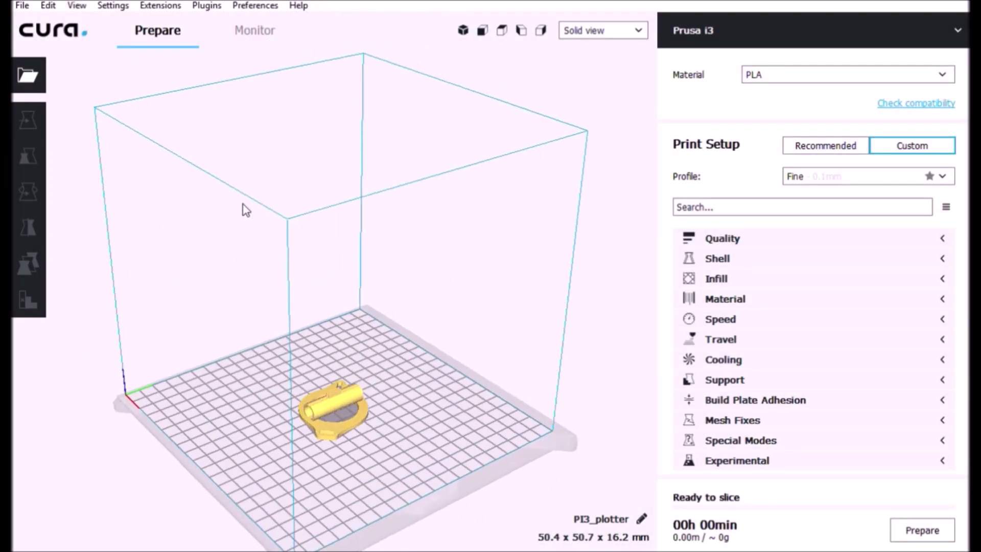
Step: Zoom the empty build plate view and bring up the Open file(s) dialog for the plotter vector folder
scroll(372, 377, "up", 5)
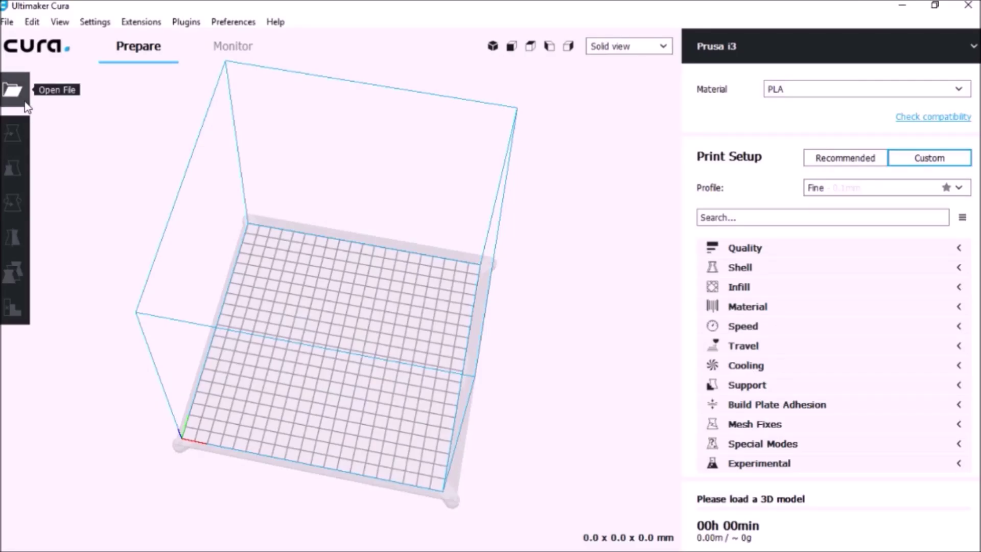
left_click(24, 102)
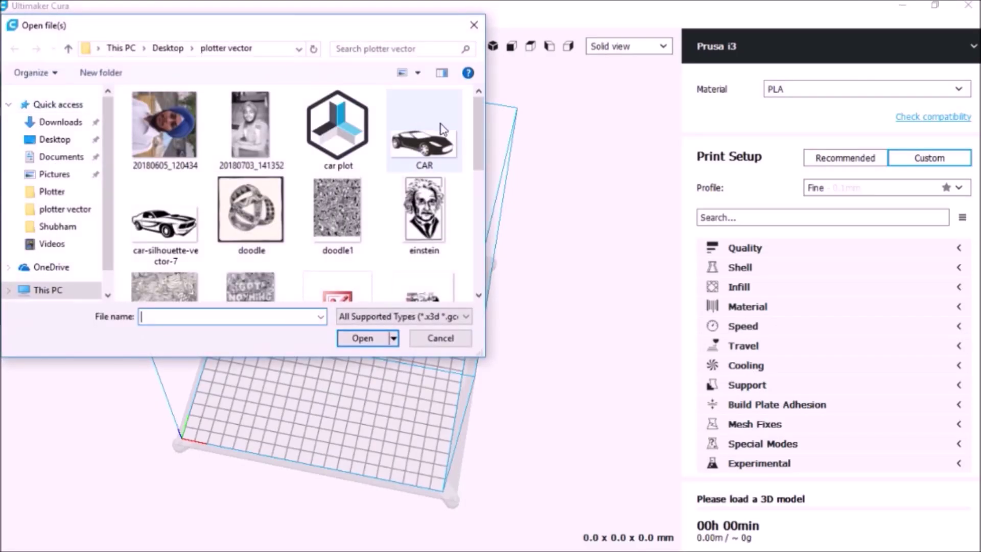
Step: Load Only Innovative.jpg as a relief with 0.01 mm height, base 0 and darker is higher
left_click_drag(476, 134, 473, 196)
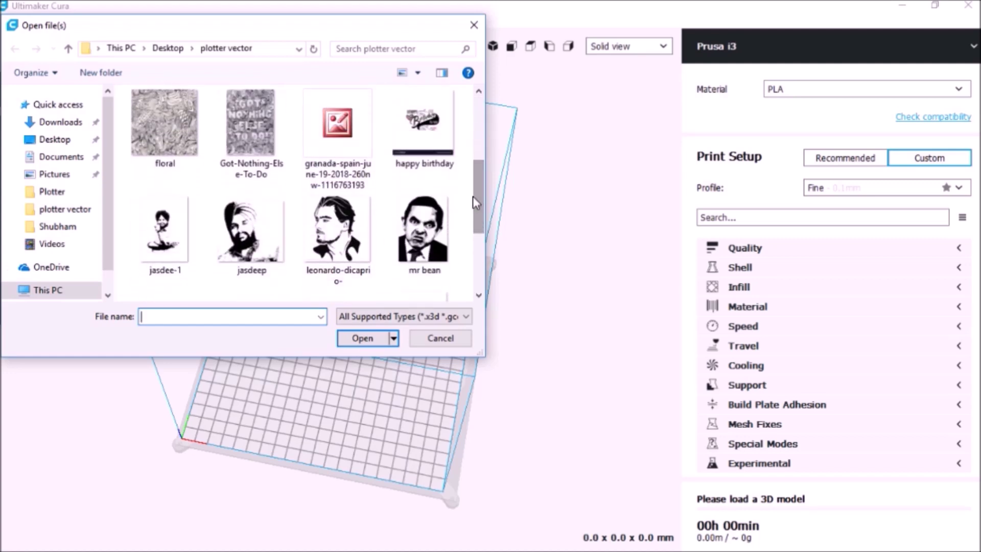
scroll(337, 199, "down", 3)
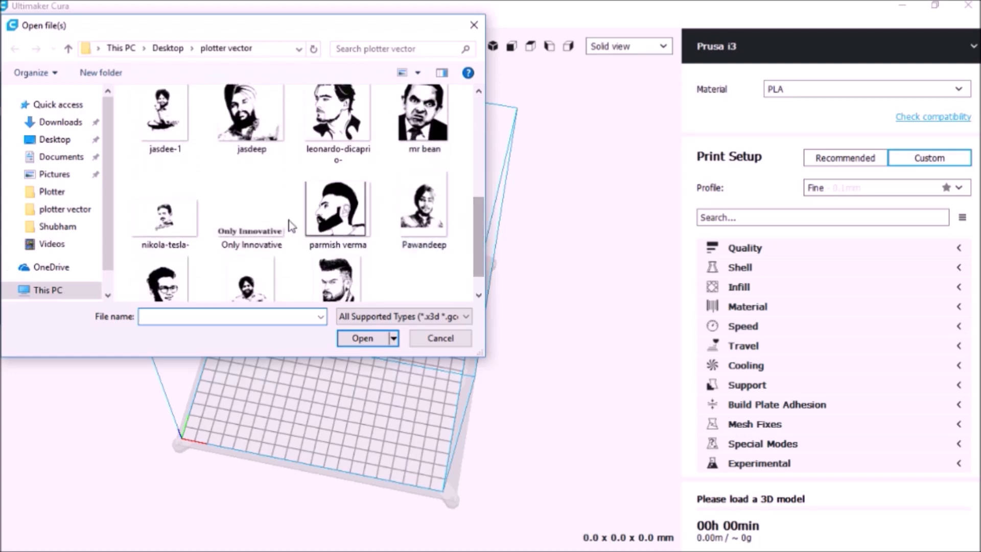
double_click(257, 207)
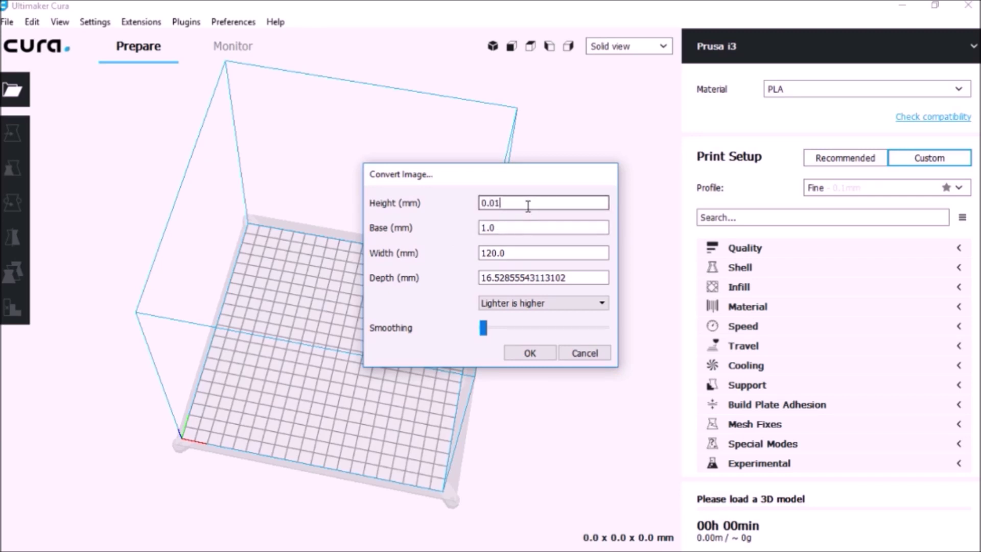
triple_click(531, 225)
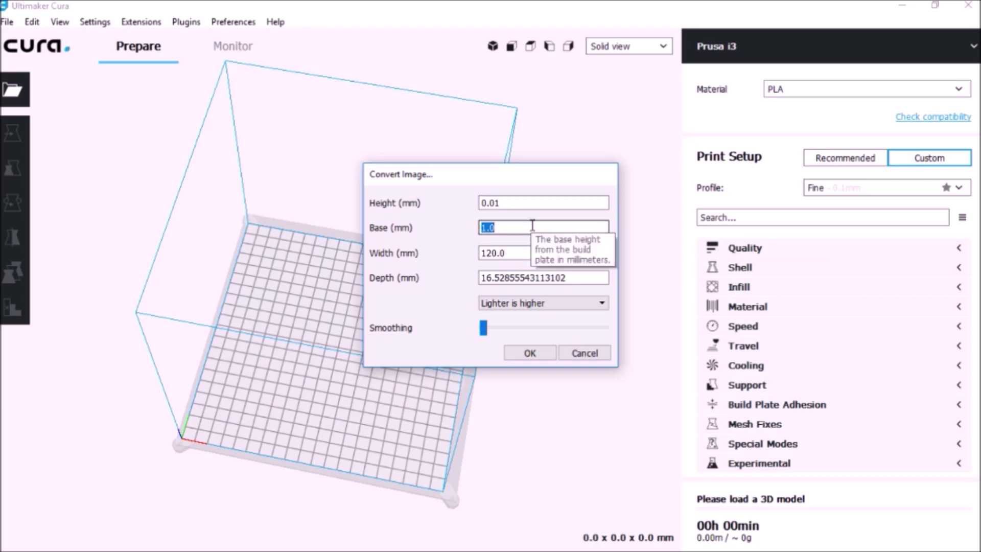
left_click(565, 302)
left_click(565, 330)
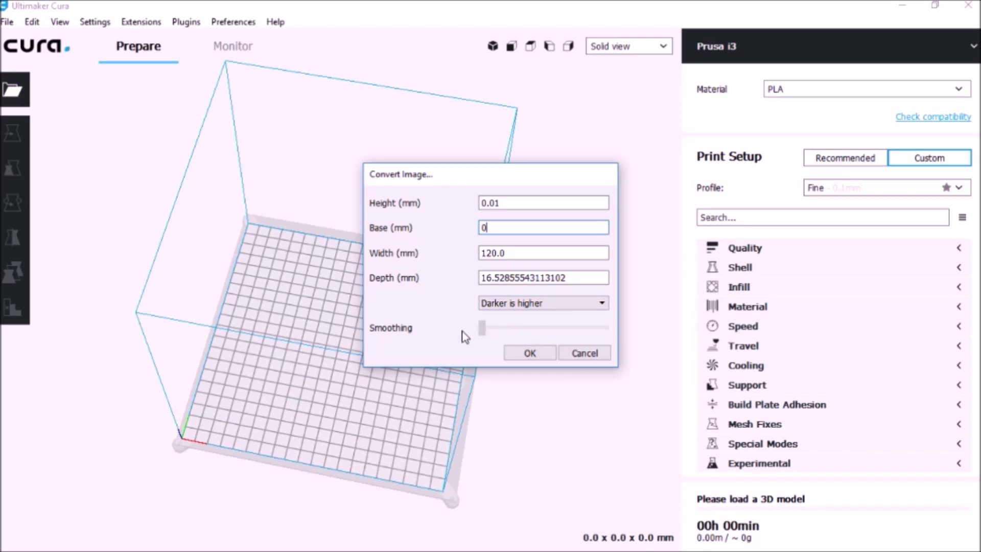
left_click(527, 352)
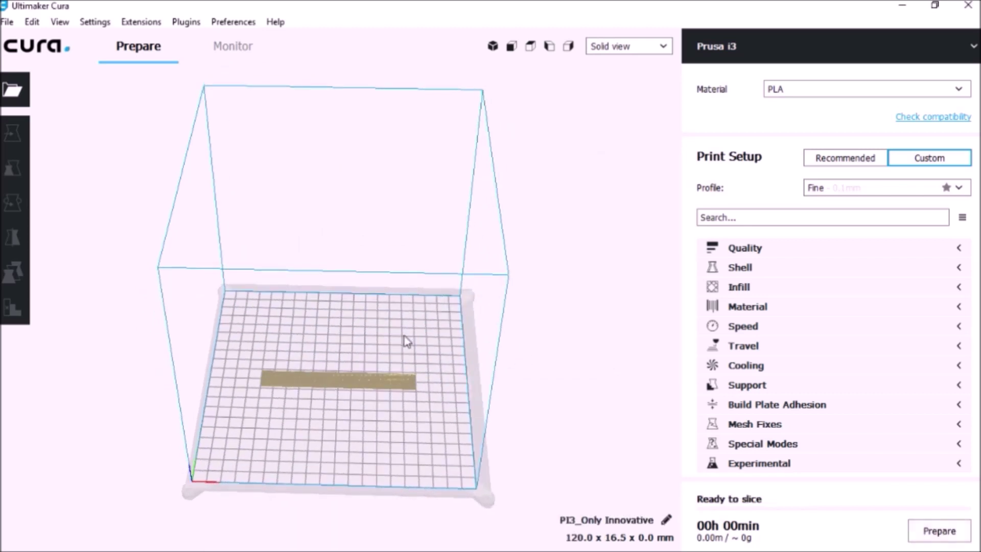
right_click_drag(407, 341, 422, 325)
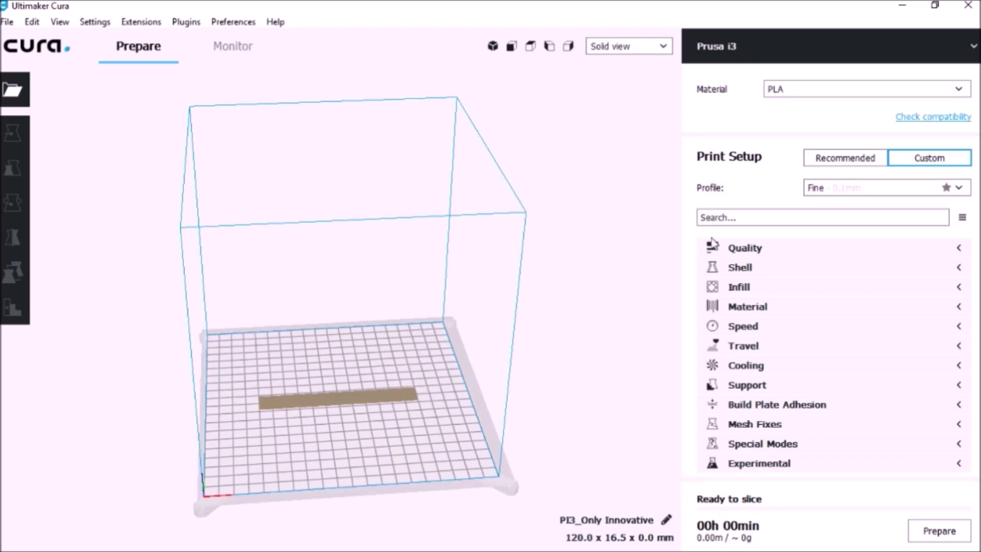
left_click(765, 250)
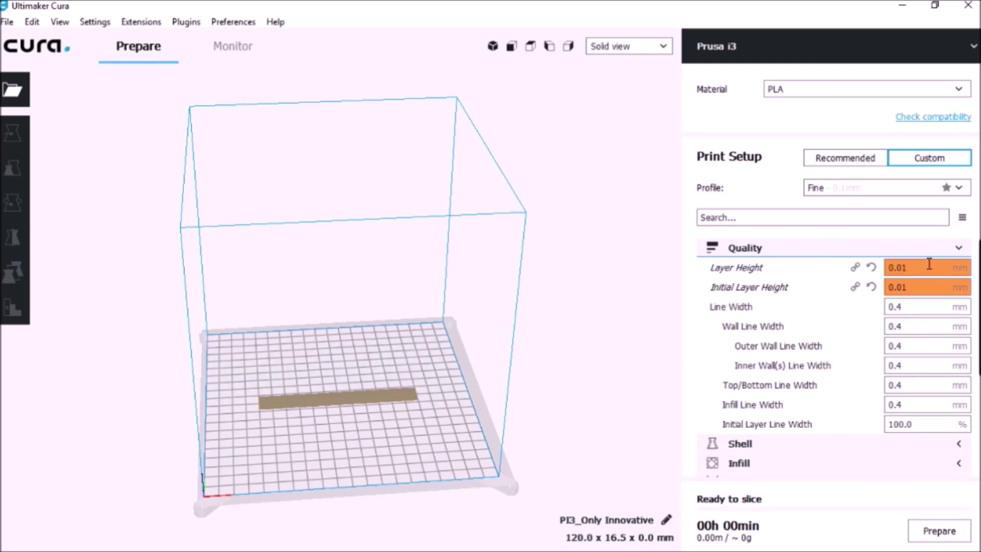
mouse_move(927, 268)
left_click_drag(929, 268, 890, 269)
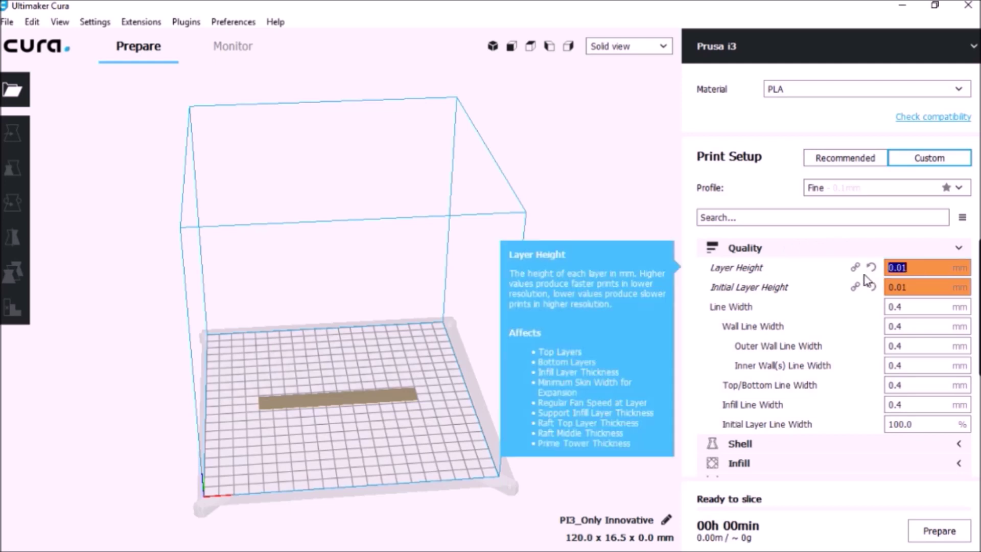
mouse_move(938, 285)
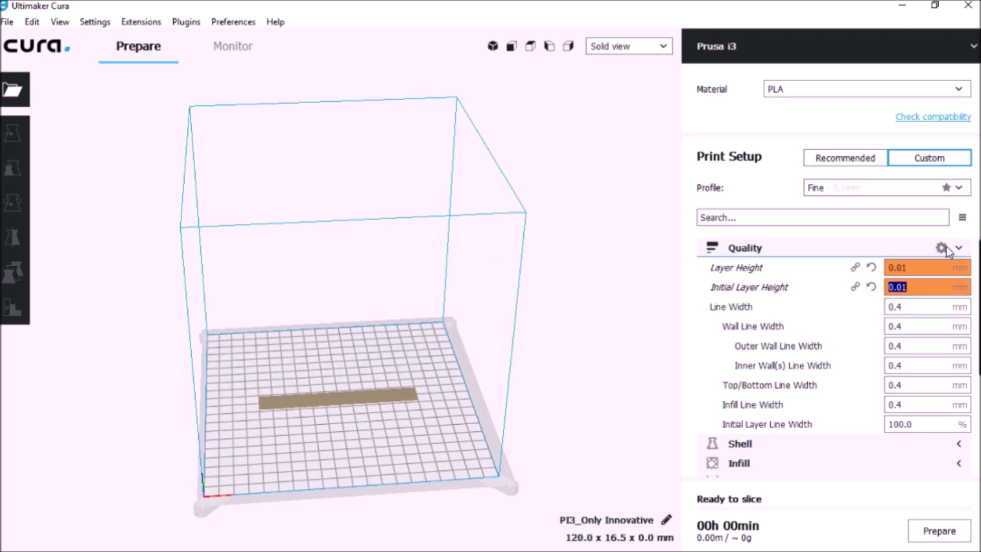
left_click(958, 250)
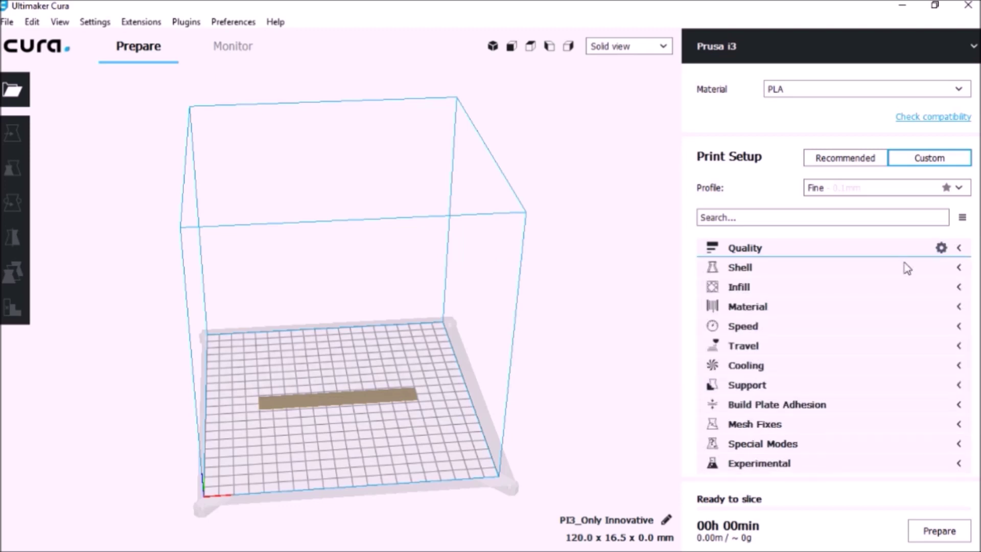
Step: Check the Shell settings: 0.4 mm wall thickness and zero top and bottom thickness
left_click(811, 268)
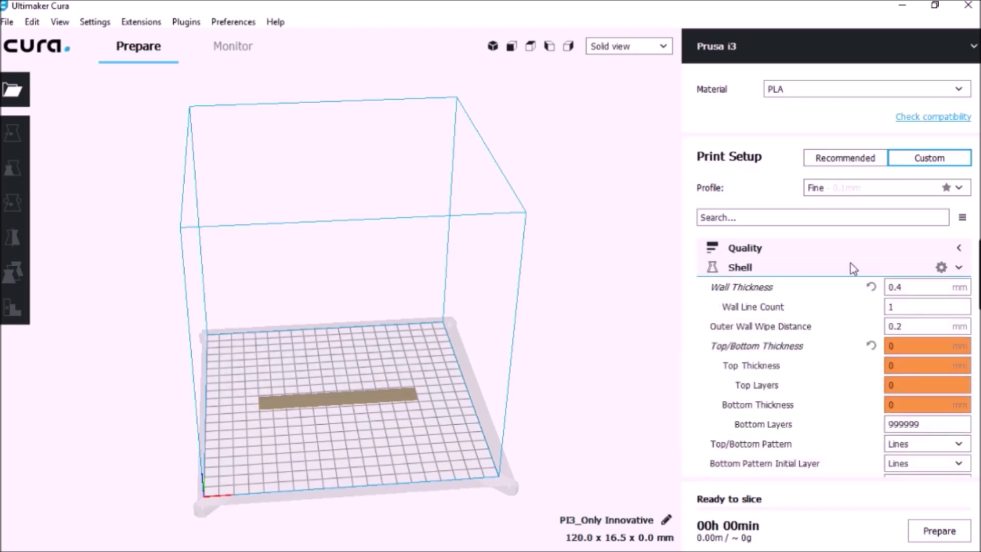
left_click(924, 289)
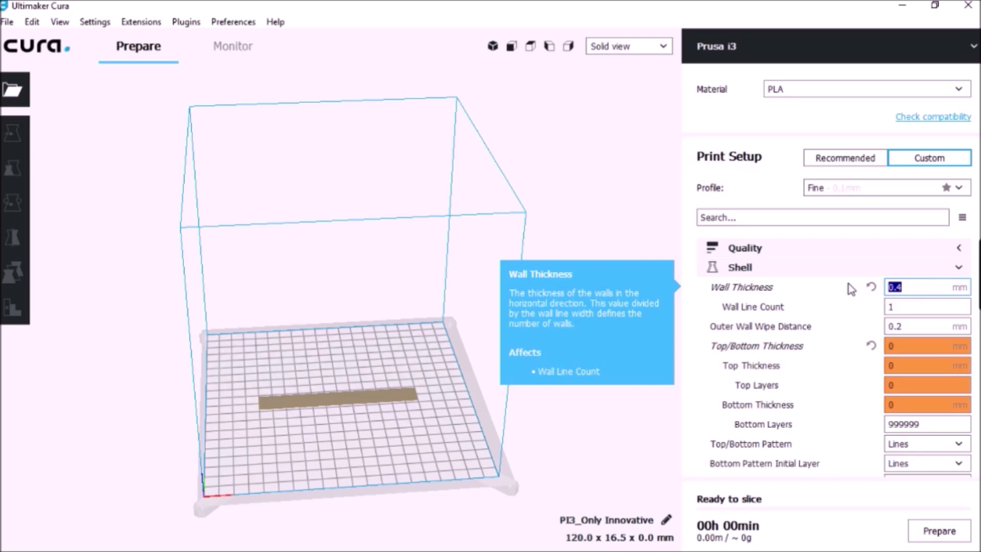
left_click(918, 347)
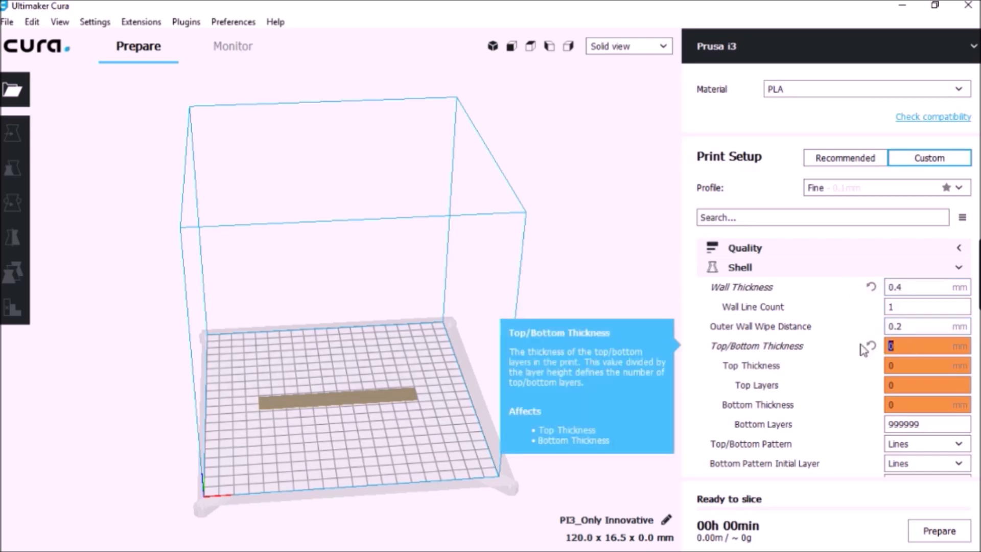
left_click(911, 365)
key("Tab")
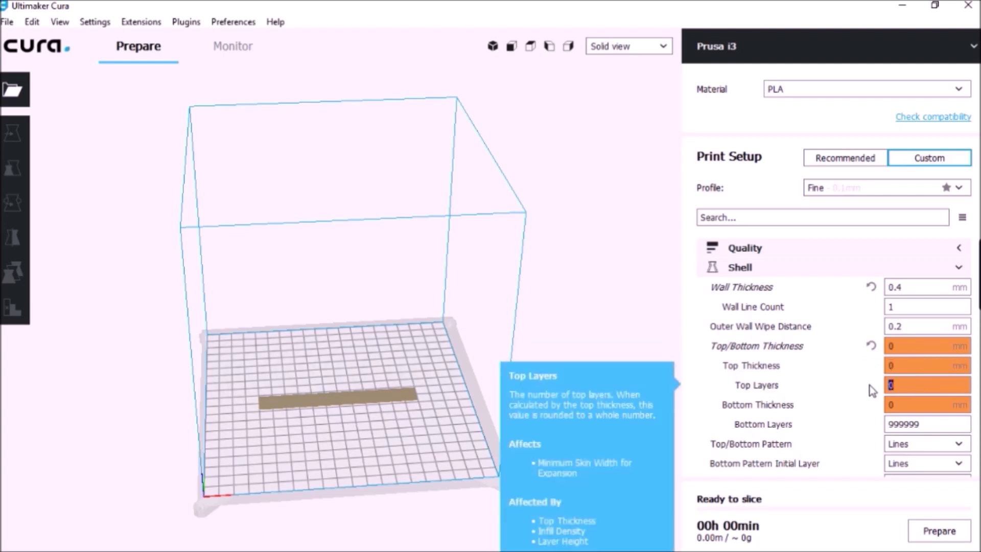
left_click(917, 402)
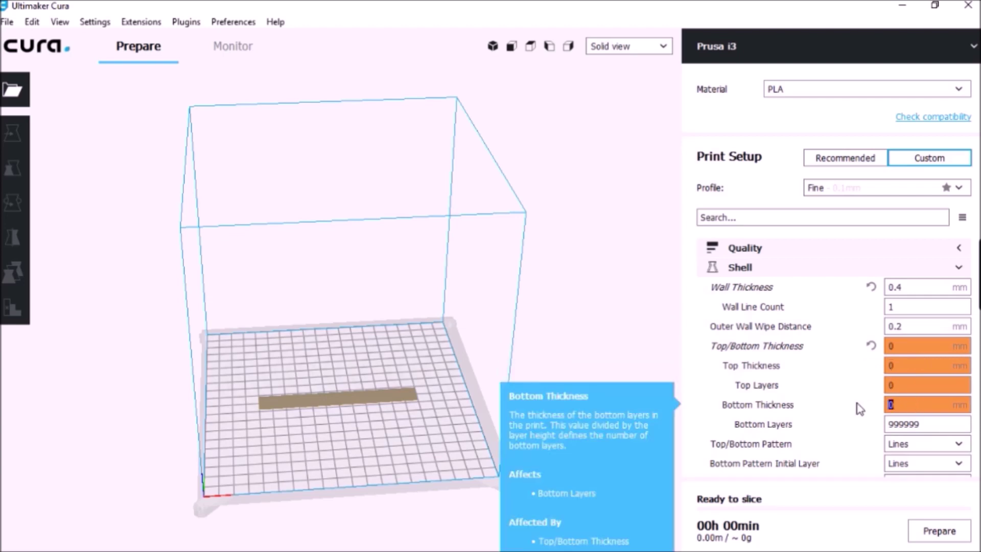
left_click(819, 275)
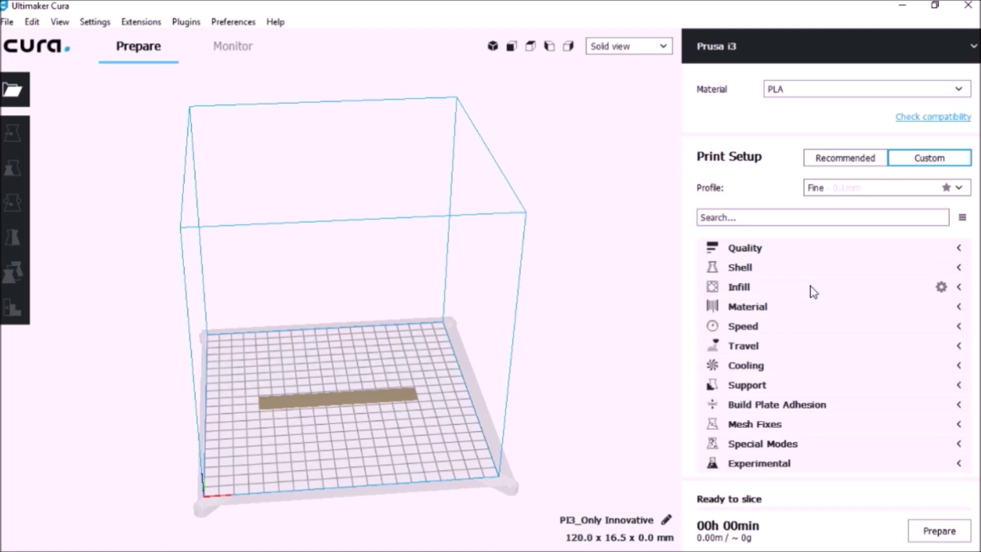
Step: Confirm Infill Density is 100% with the Lines pattern, then collapse Infill
left_click(813, 292)
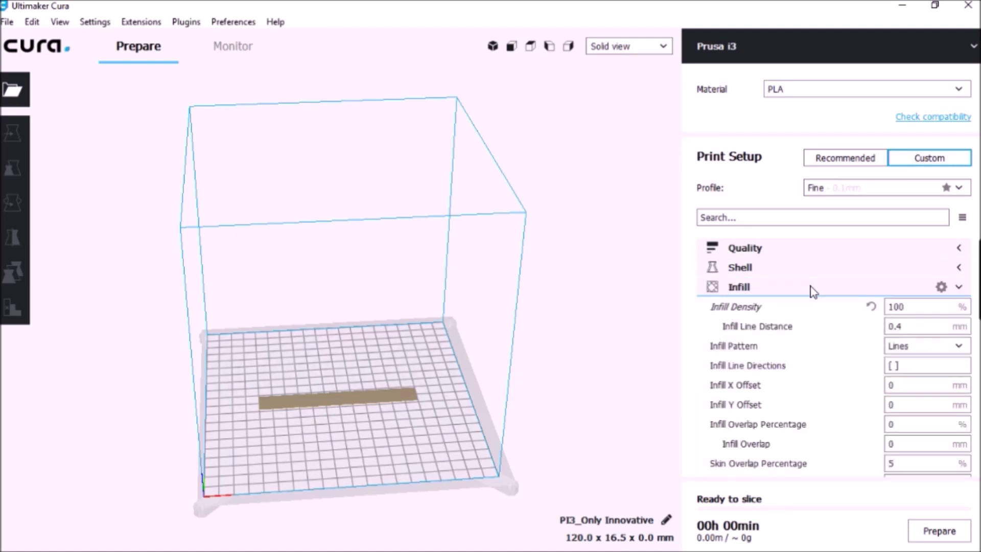
double_click(928, 306)
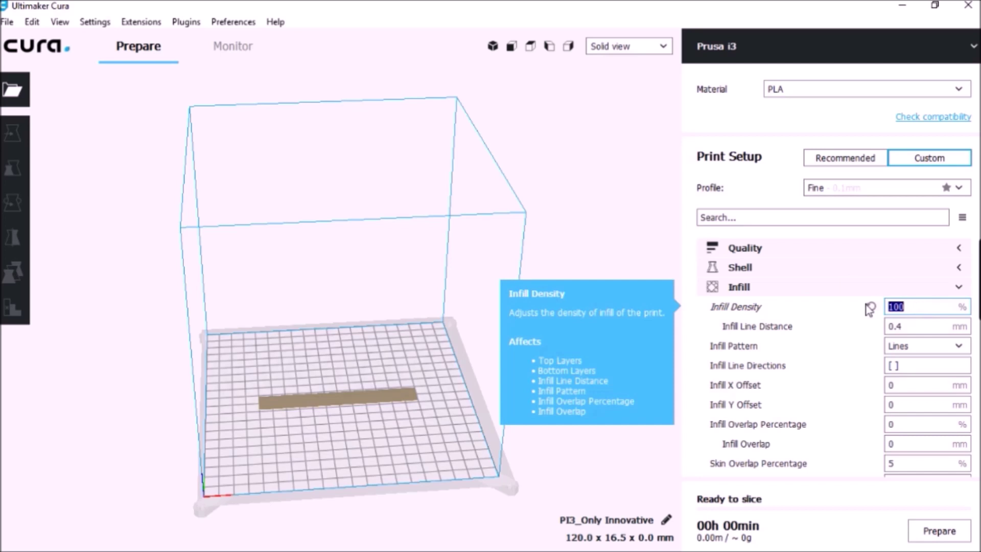
left_click(841, 285)
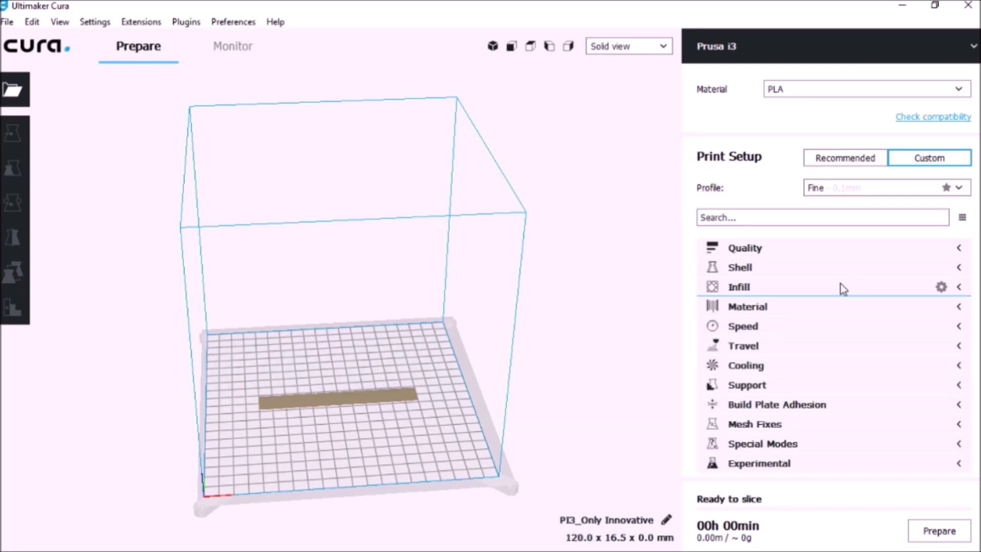
left_click(842, 308)
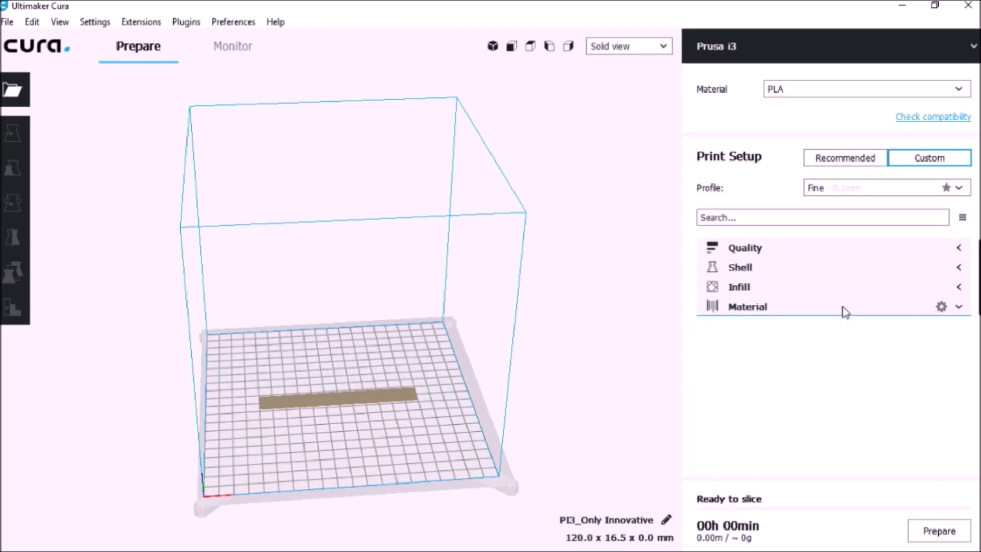
scroll(832, 357, "down", 3)
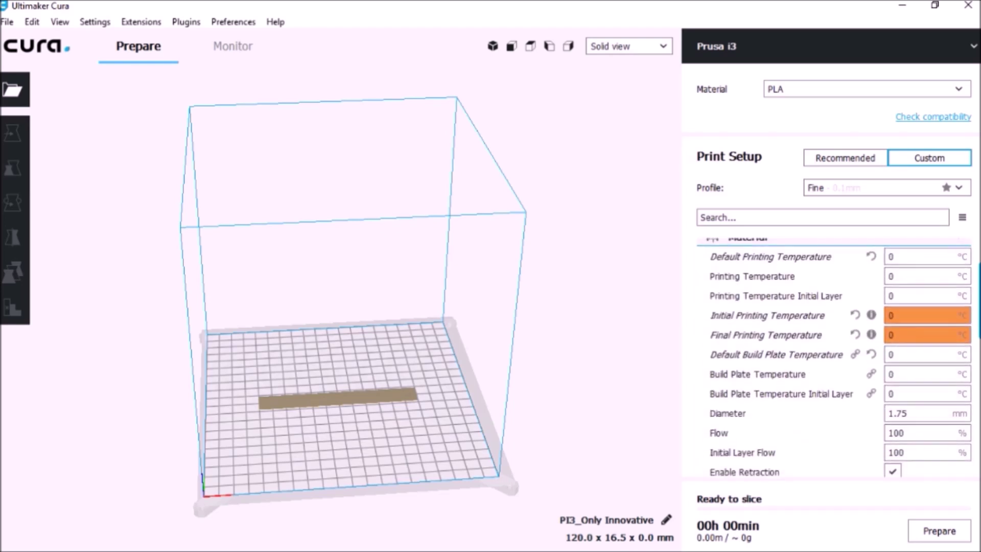
scroll(832, 358, "up", 1)
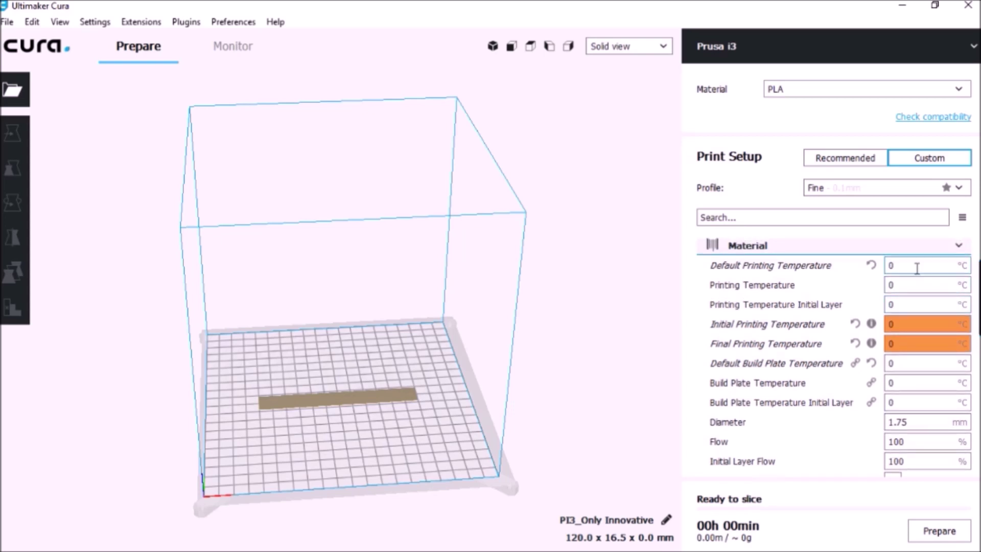
left_click(909, 286)
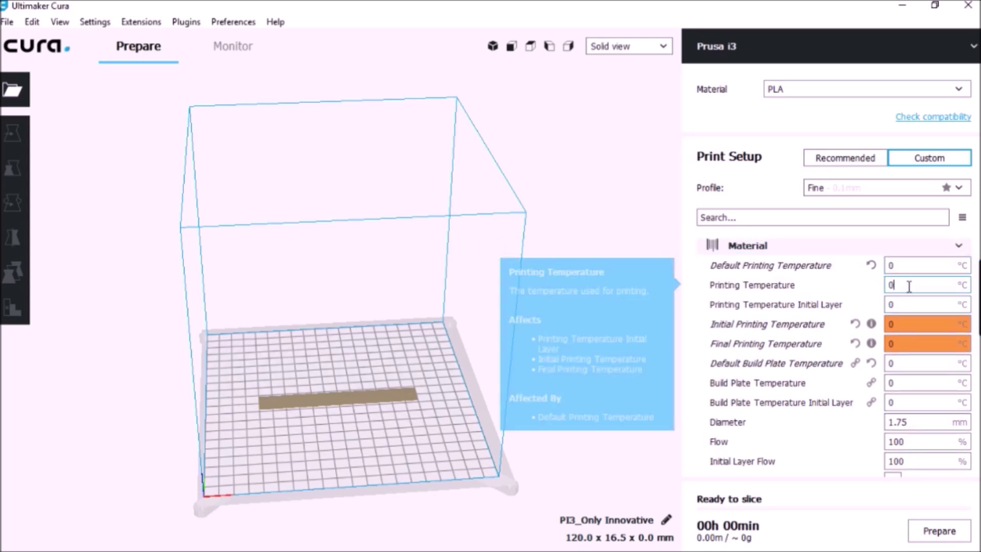
double_click(892, 326)
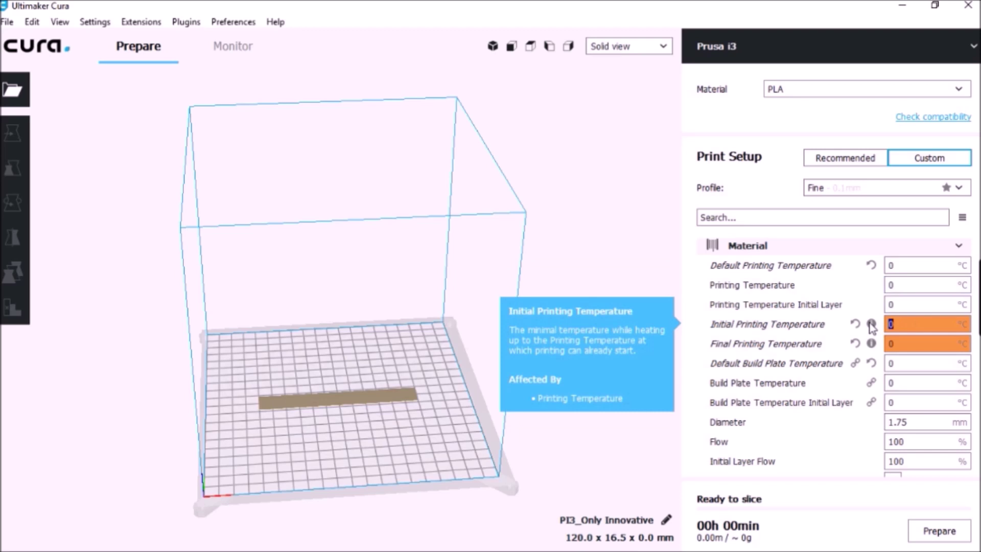
double_click(905, 344)
scroll(962, 305, "up", 3)
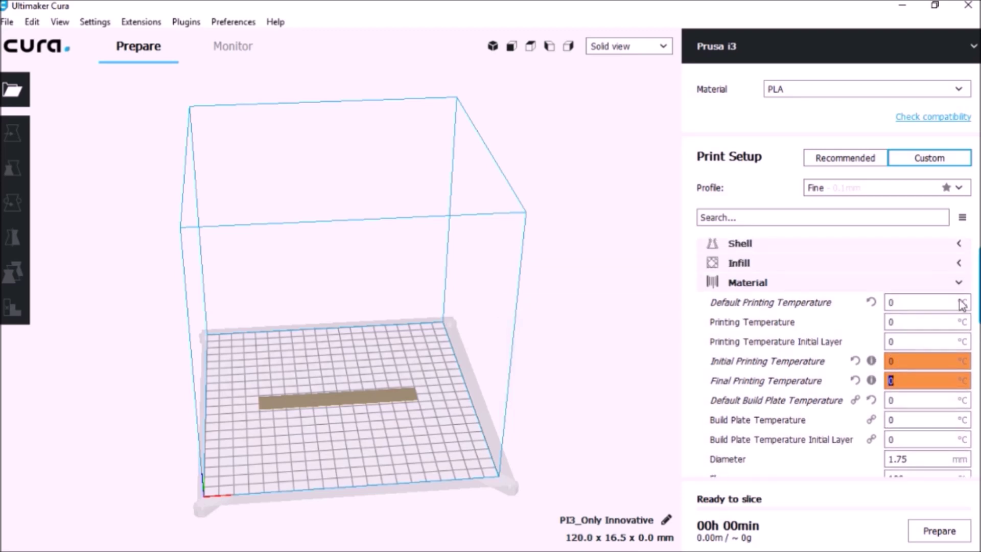
left_click(879, 284)
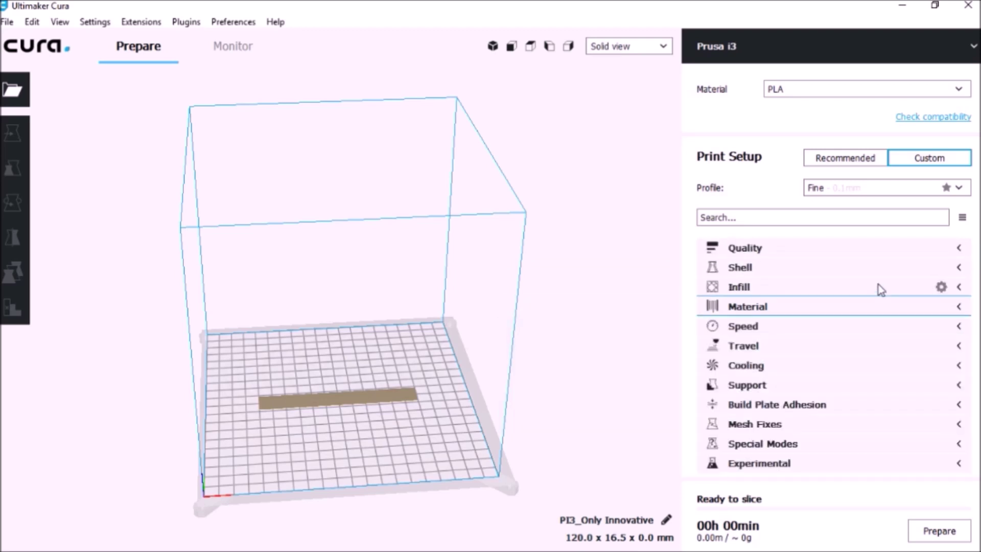
left_click(873, 329)
scroll(833, 357, "down", 4)
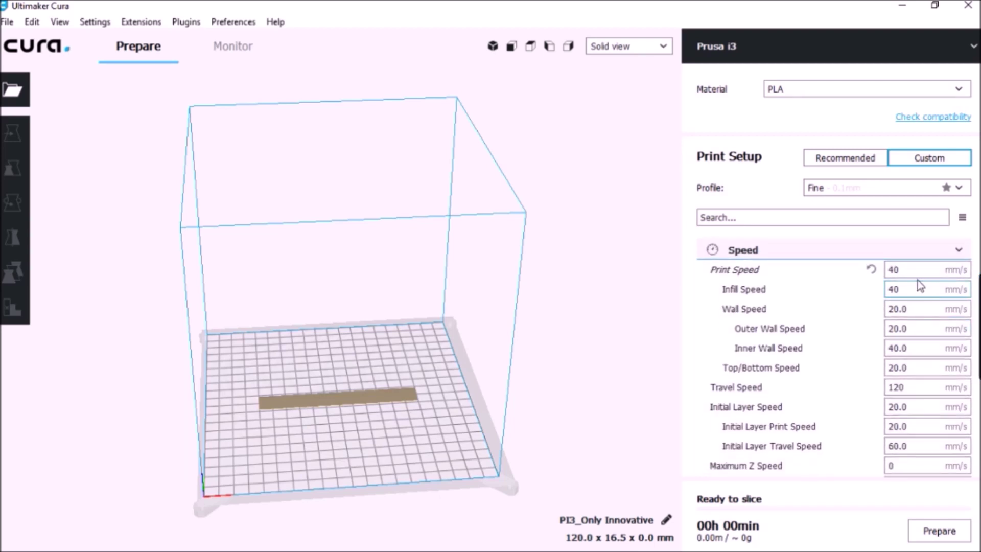
left_click_drag(917, 267, 878, 271)
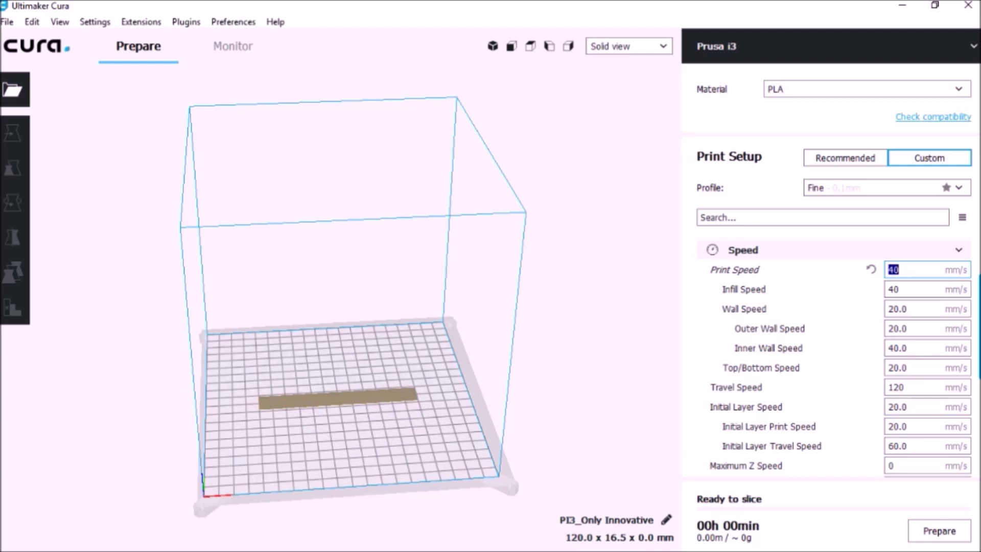
scroll(924, 290, "up", 2)
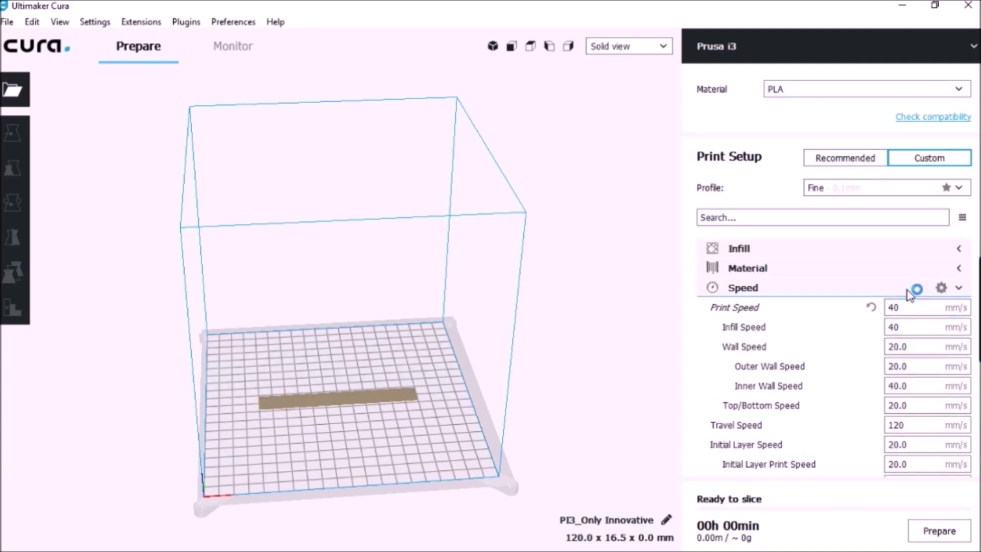
left_click(908, 290)
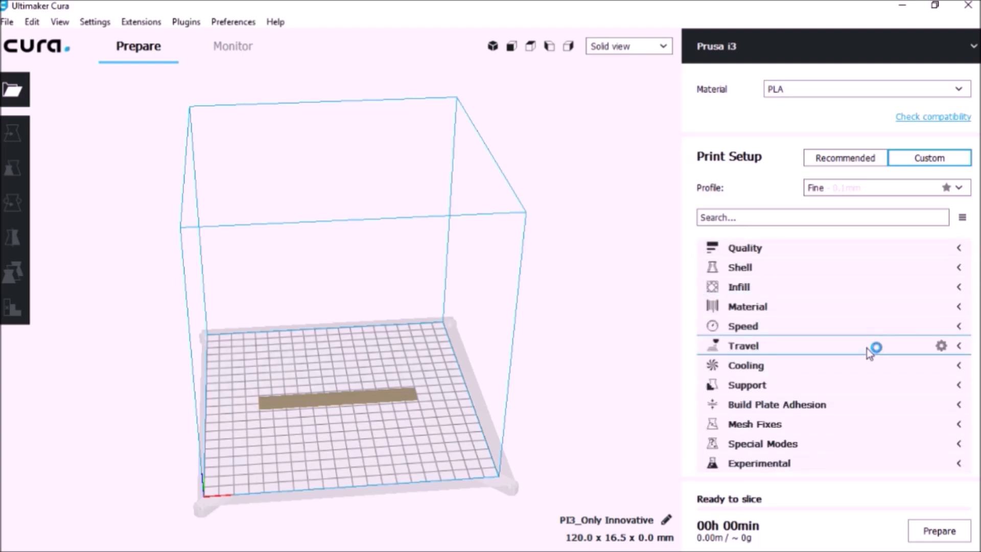
left_click(866, 348)
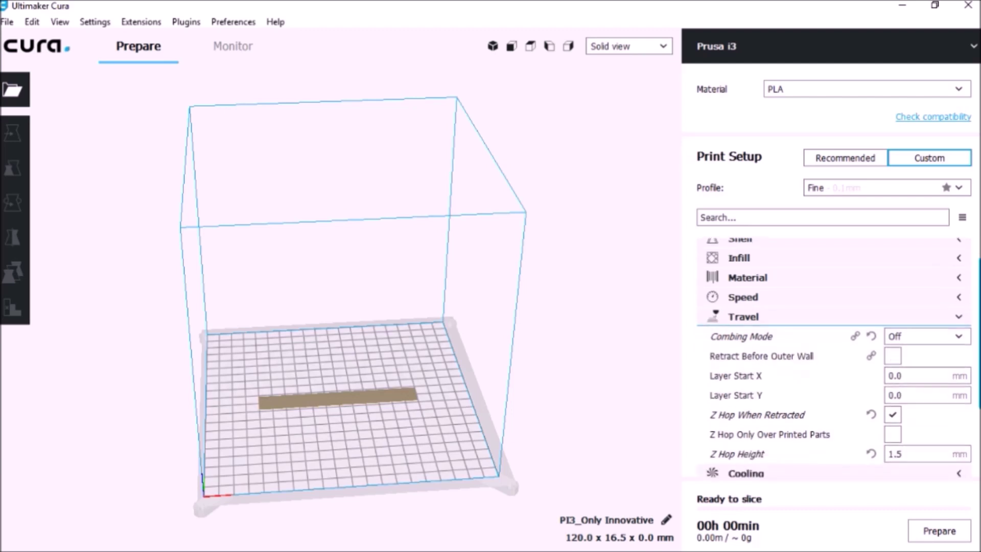
left_click(959, 312)
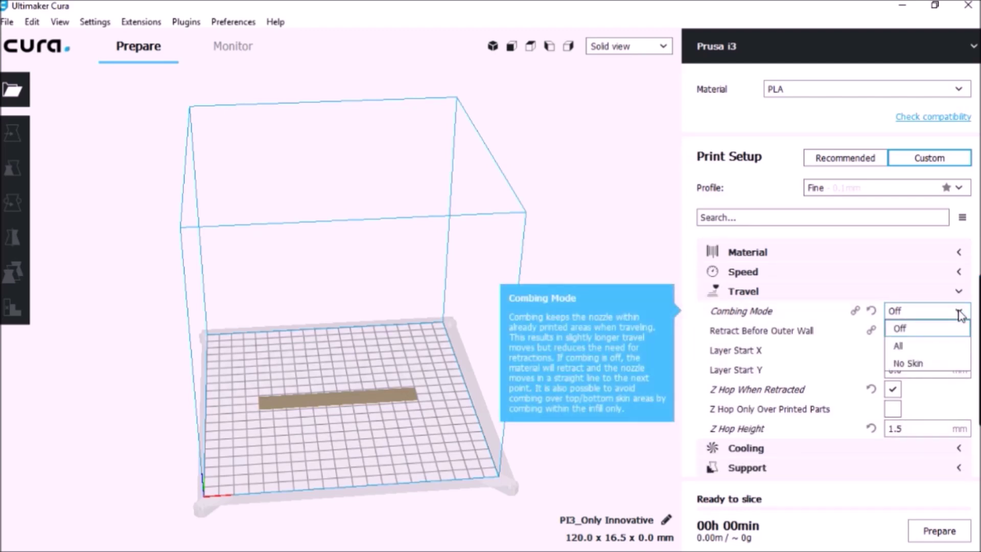
left_click(958, 330)
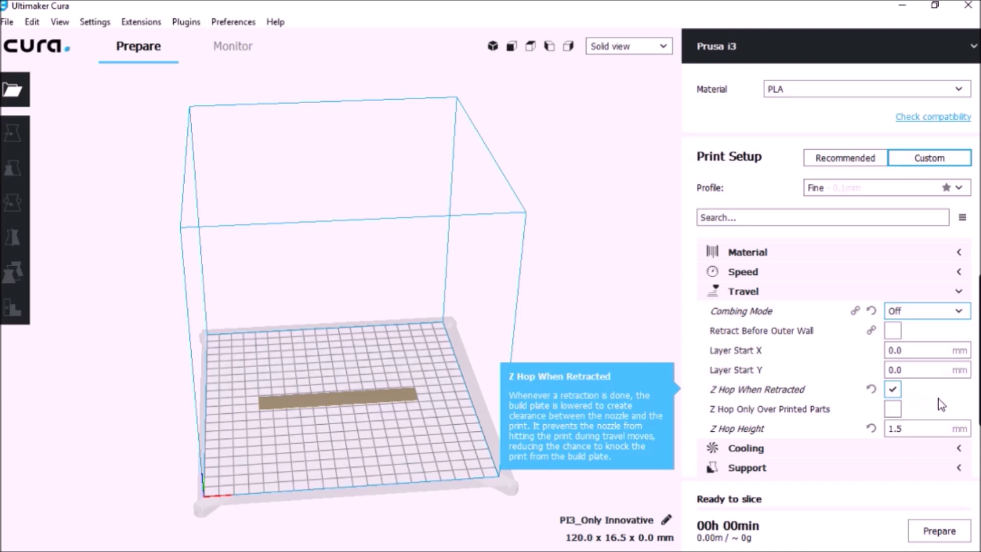
double_click(924, 428)
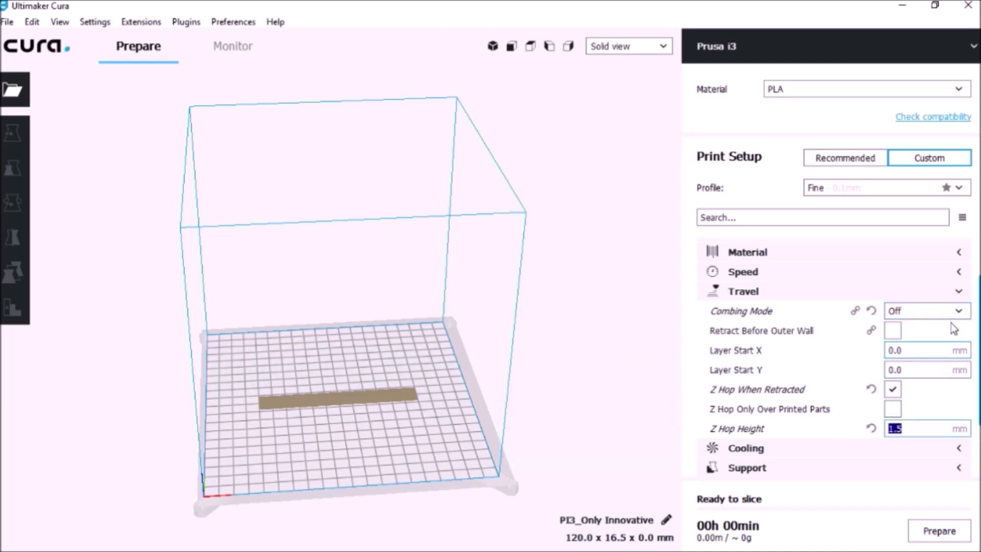
left_click(912, 294)
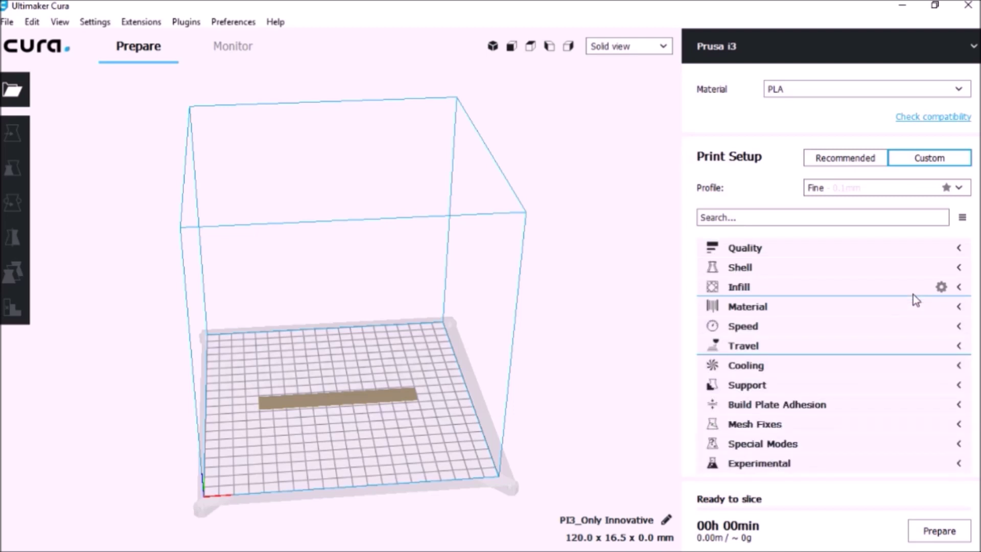
Step: Confirm print cooling is disabled and set Build Plate Adhesion Type to None
left_click(897, 375)
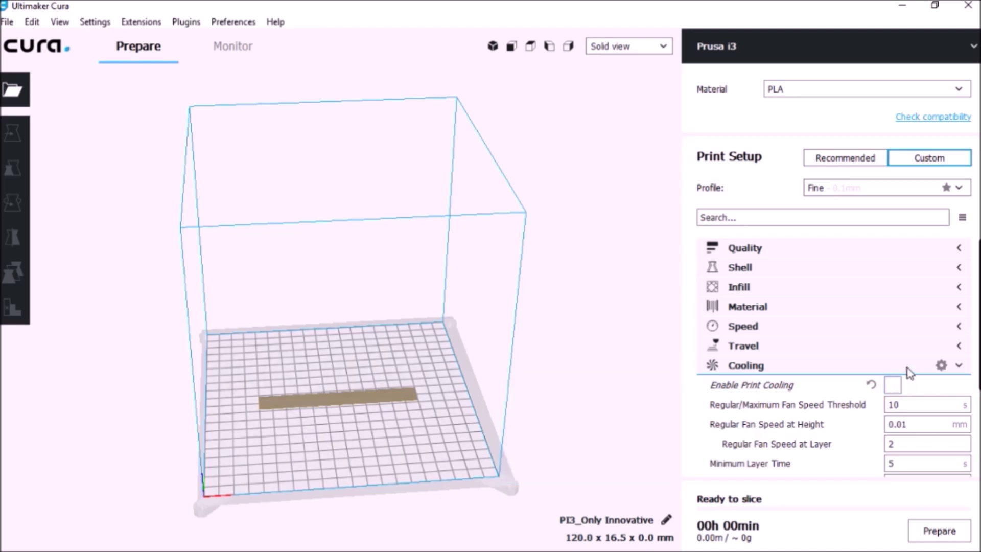
left_click(909, 372)
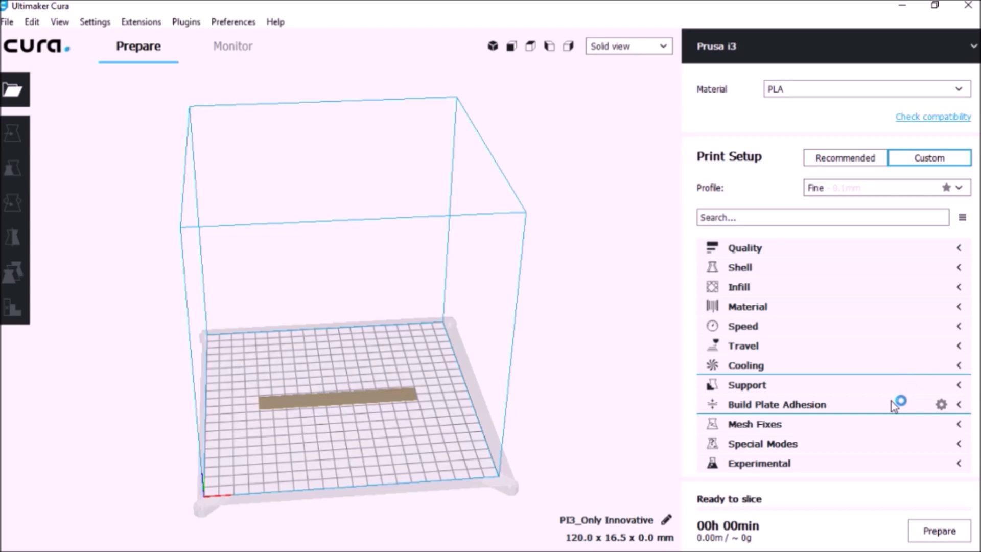
left_click(892, 402)
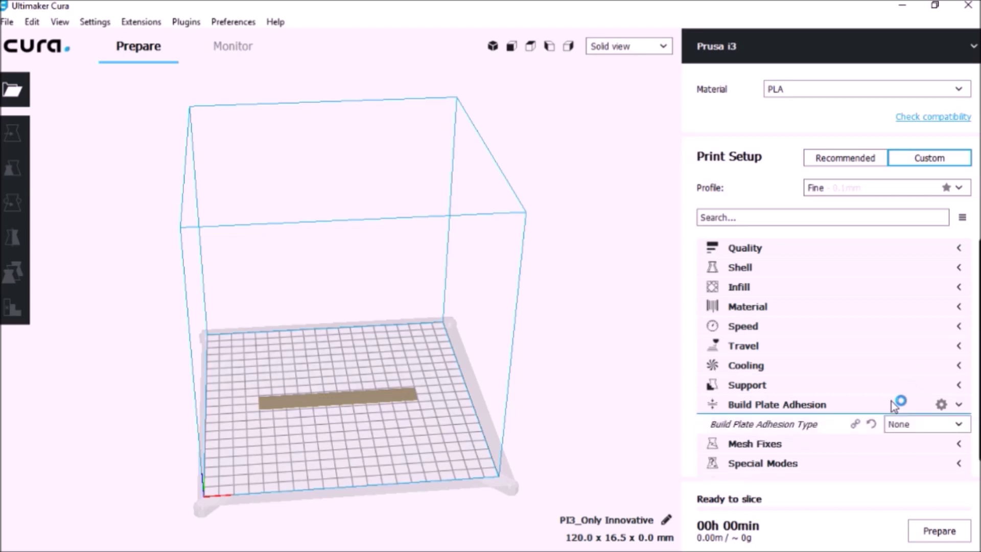
left_click(922, 426)
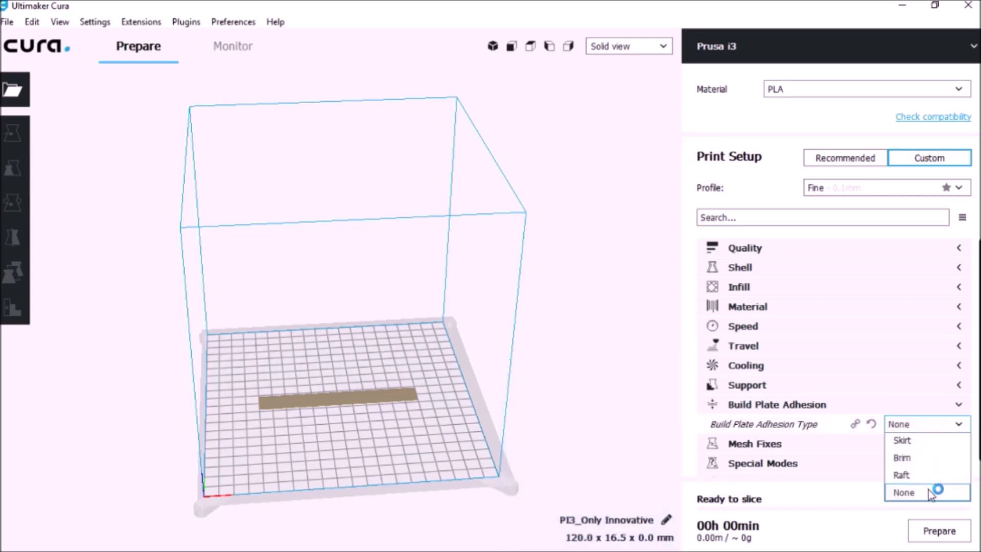
left_click(841, 406)
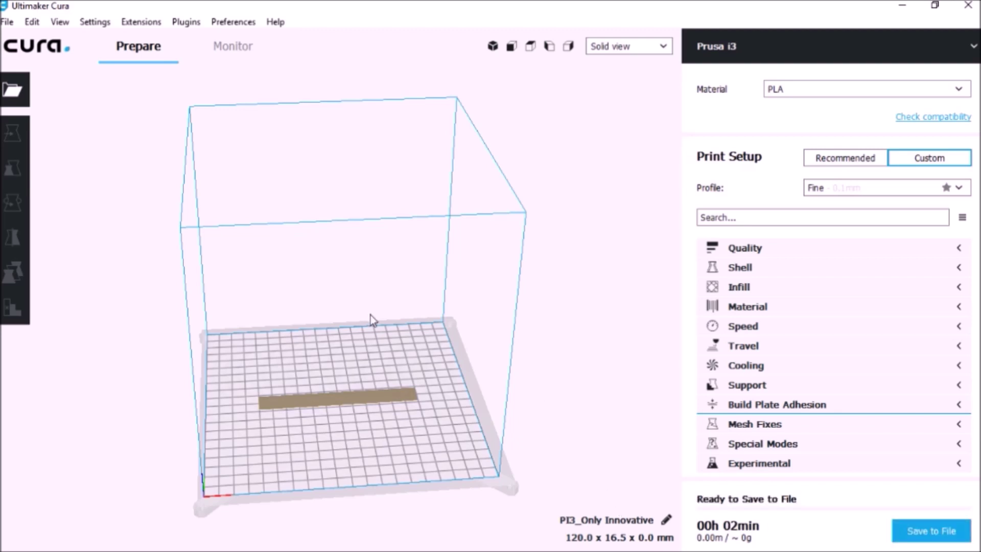
Step: Select the Only Innovative text model and zoom in on it from a top-down angle
left_click(343, 394)
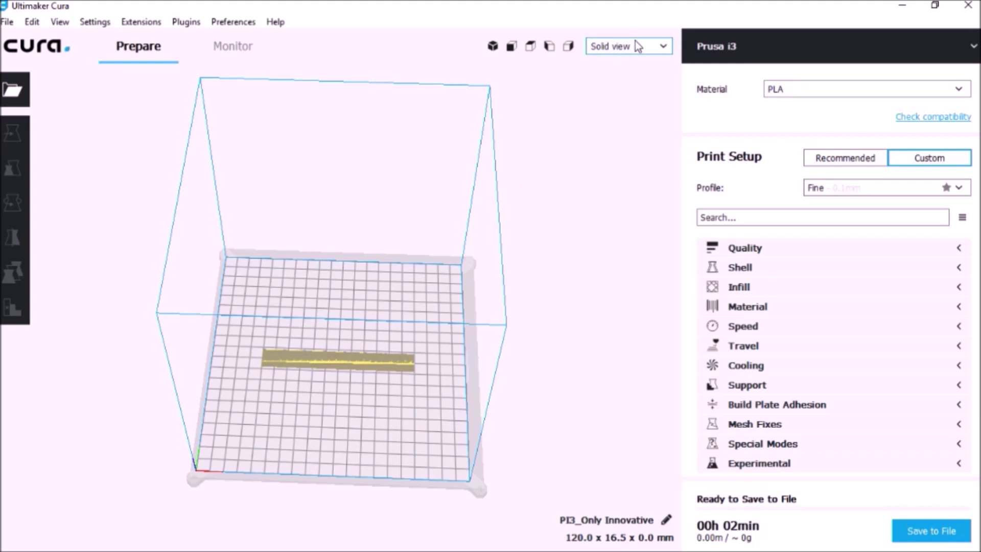
left_click(636, 46)
left_click(633, 89)
right_click_drag(373, 242, 383, 317)
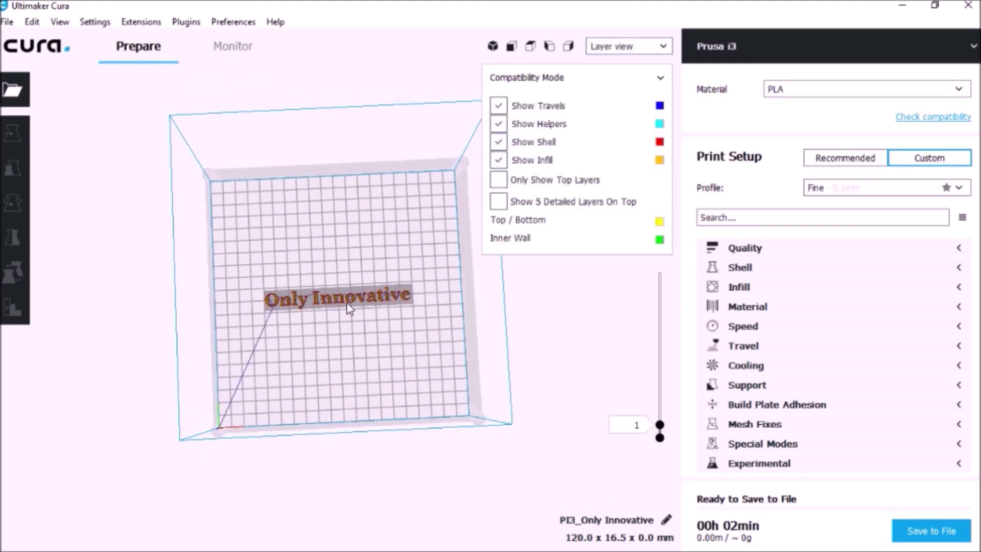
right_click(325, 301)
left_click(325, 302)
scroll(325, 301, "up", 5)
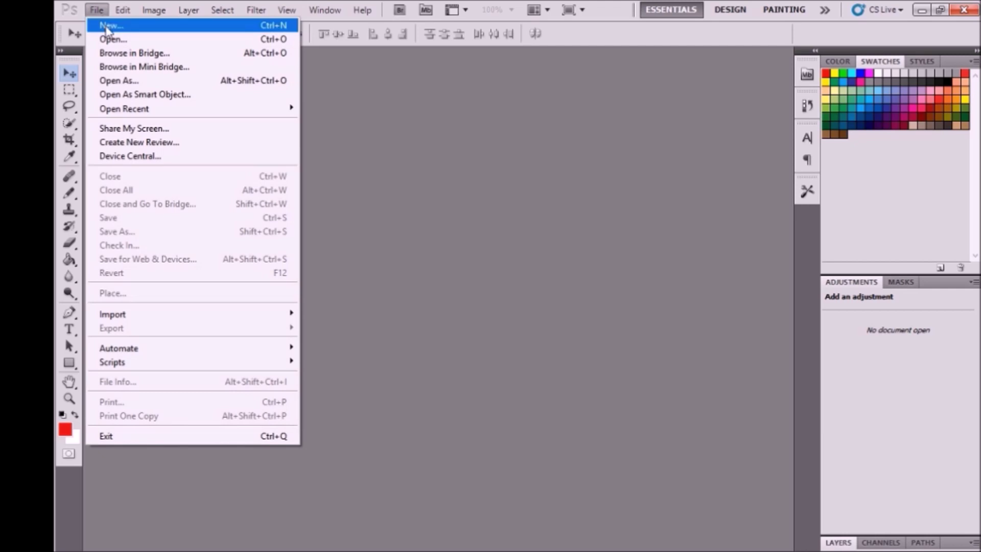
Step: Open the photo 20180703_204407.jpg
left_click(115, 39)
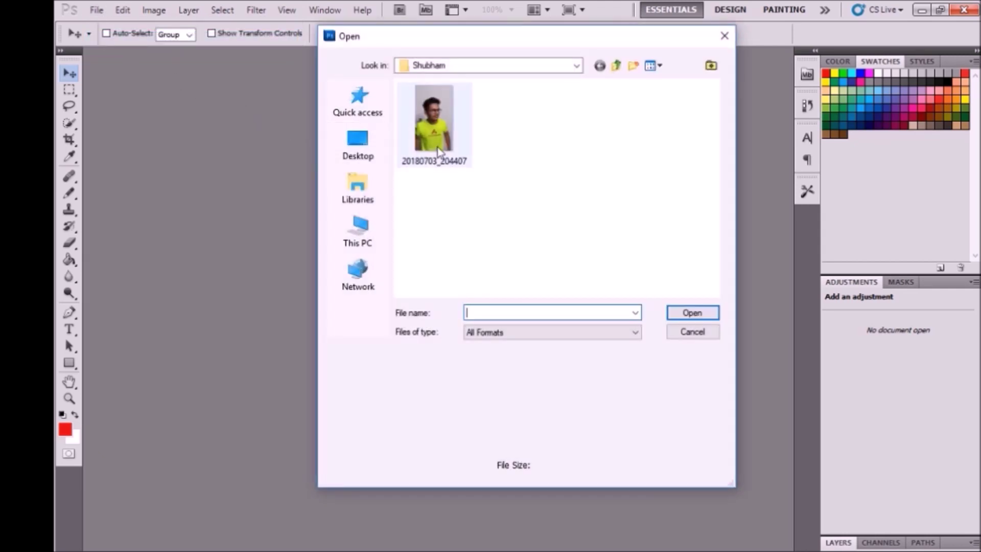
left_click(438, 153)
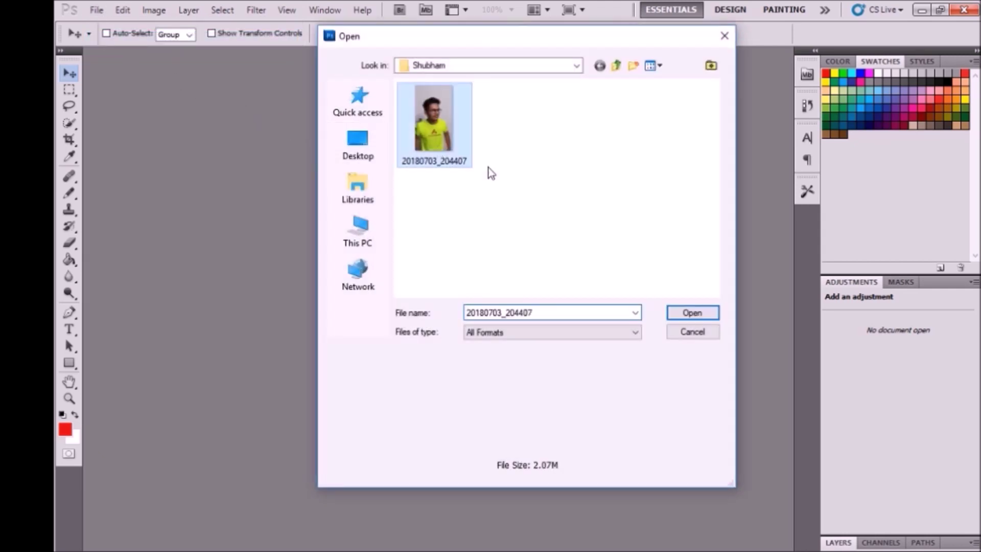
left_click(687, 316)
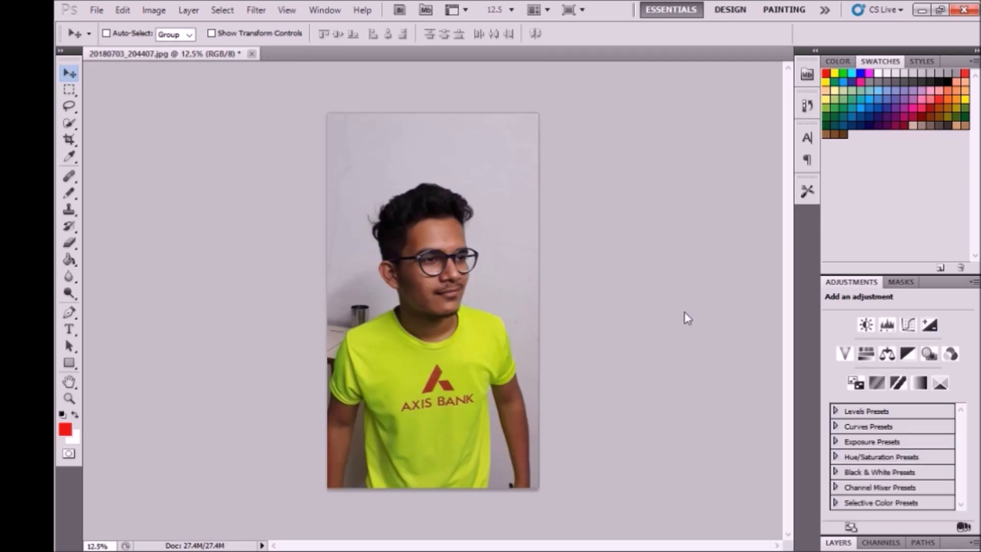
Step: Duplicate the Background layer to create a Background copy layer
left_click(834, 543)
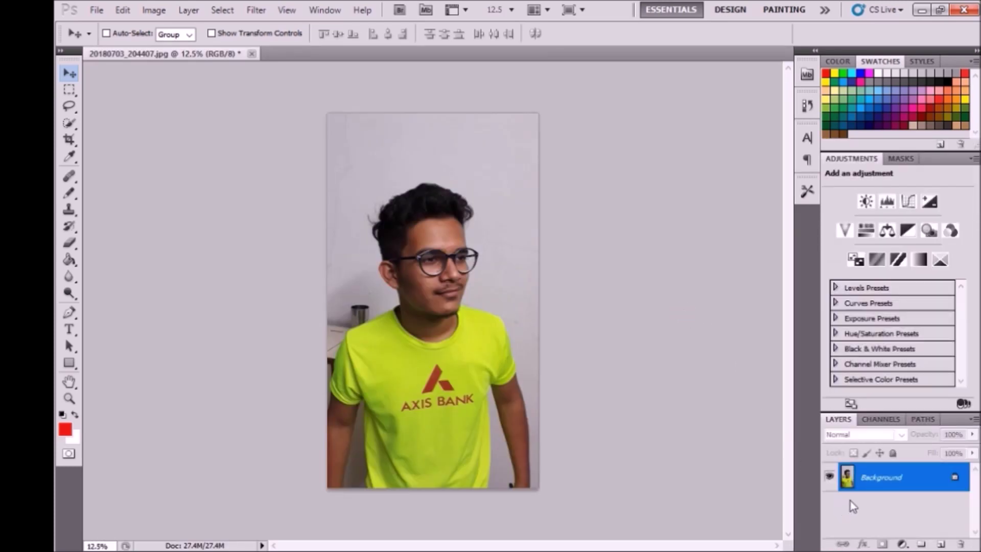
right_click(870, 477)
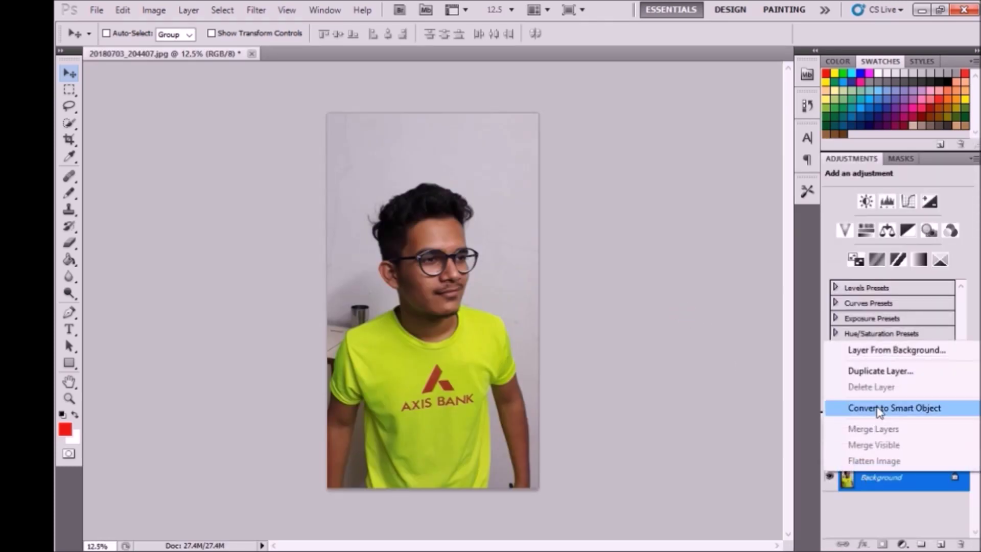
left_click(872, 501)
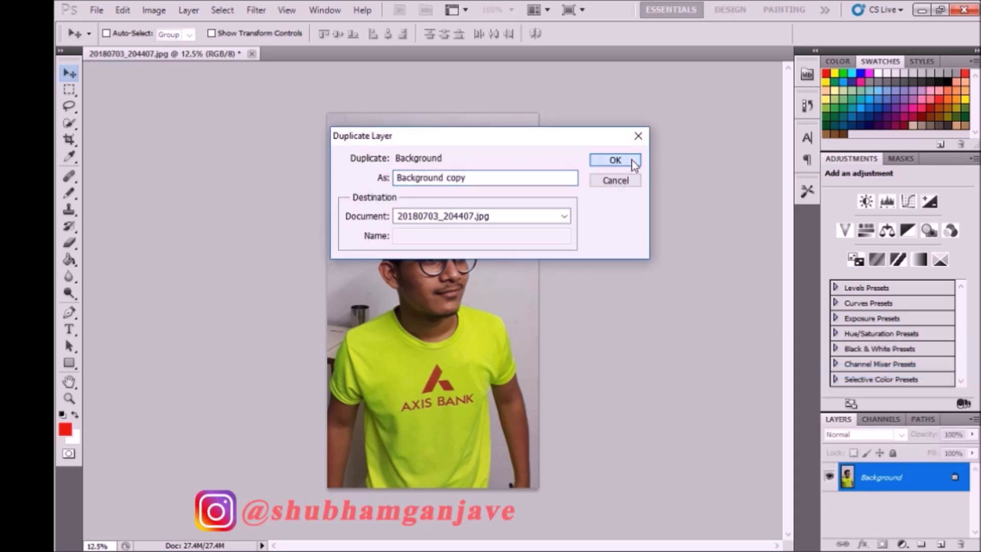
left_click(632, 161)
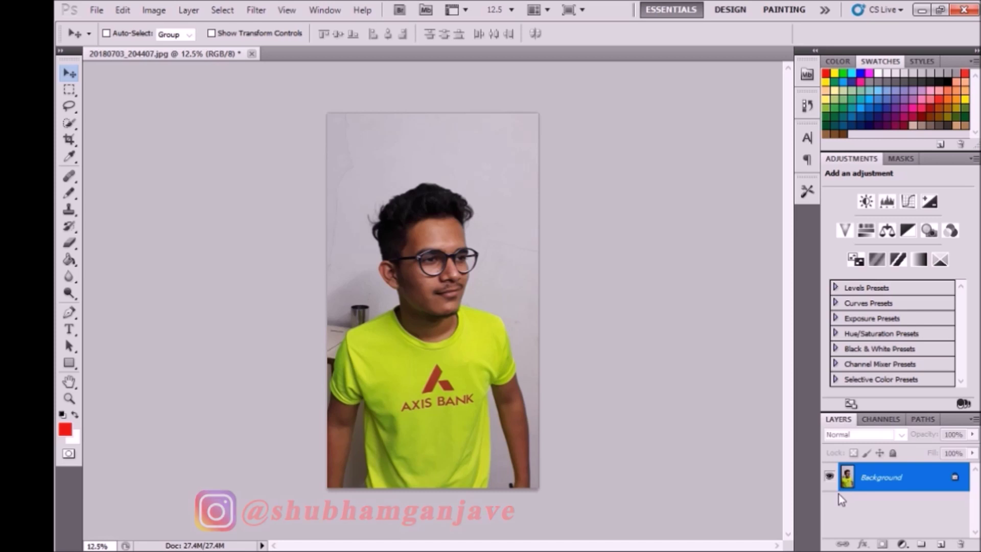
Step: Hide the Background layer and apply a Threshold of level 64 to the Background copy
left_click(829, 506)
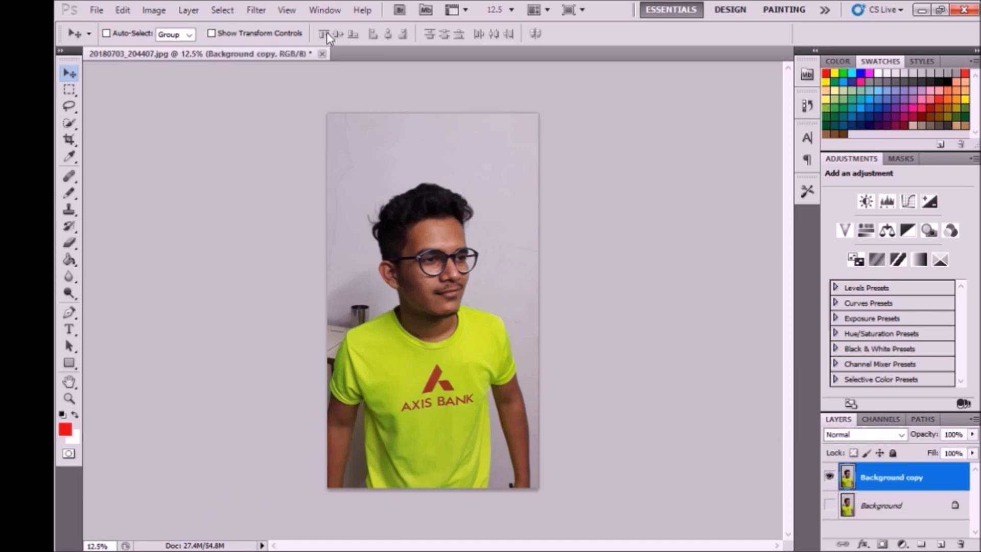
left_click(152, 11)
mouse_move(204, 47)
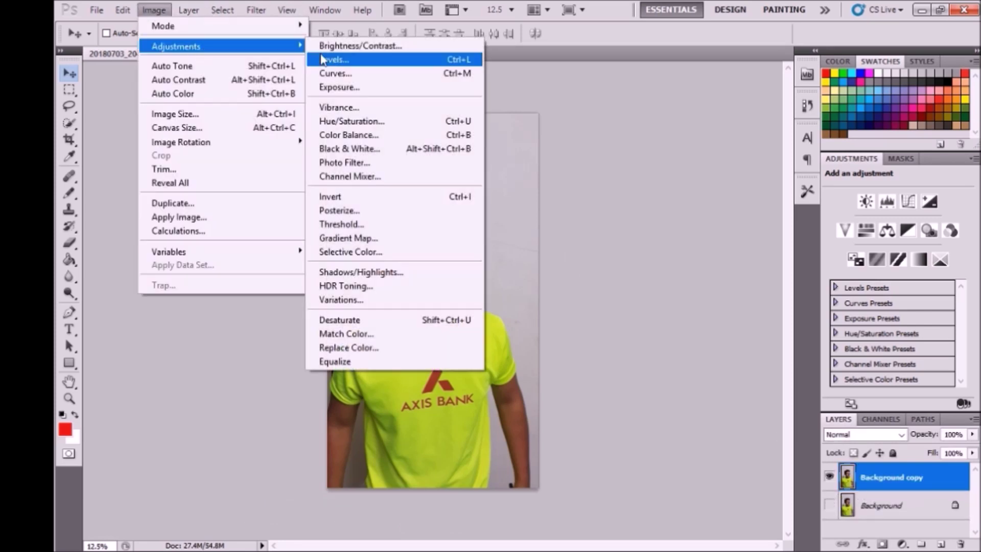
left_click(372, 225)
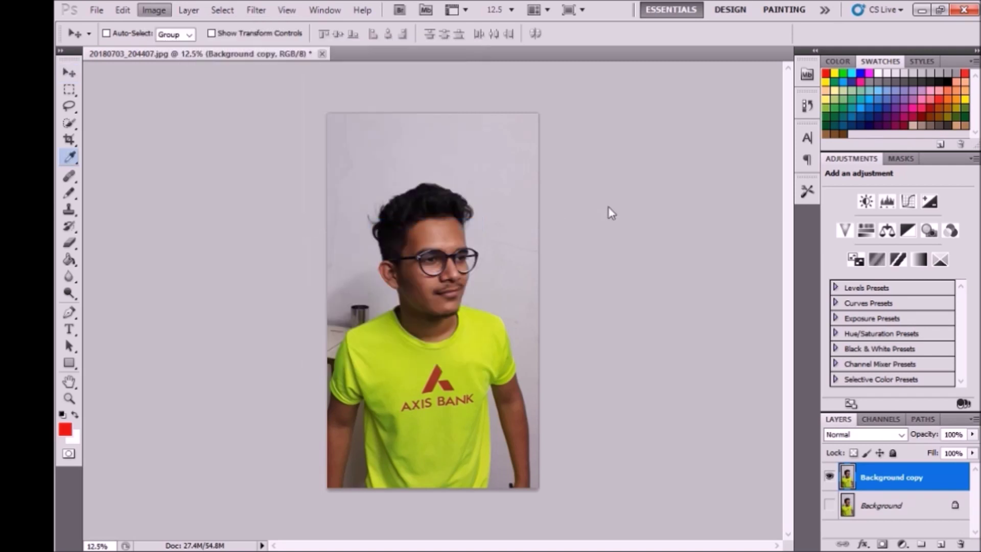
left_click_drag(687, 225, 640, 224)
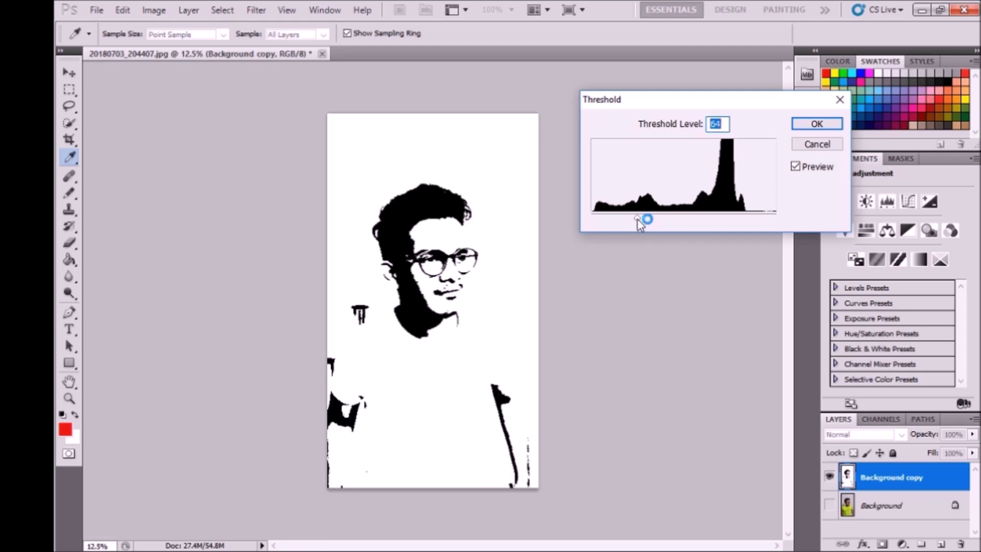
left_click(804, 128)
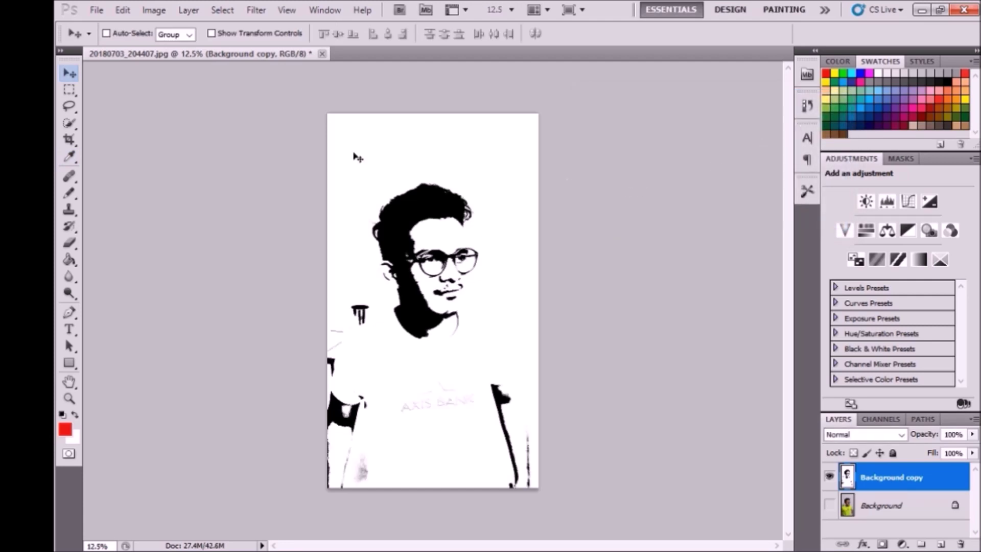
Step: Crop the black-and-white portrait to the head and shoulders, then choose File > Save As
left_click(70, 139)
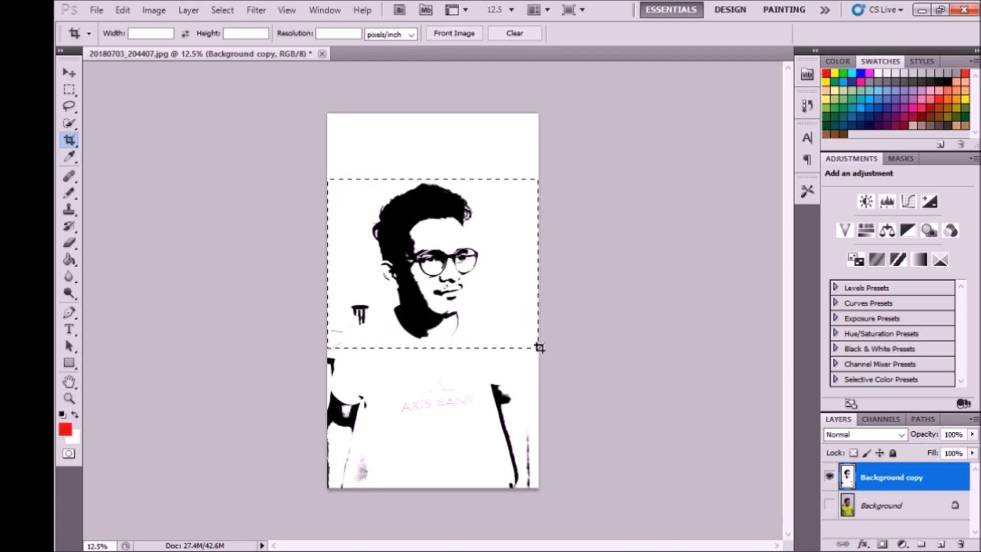
left_click_drag(539, 347, 538, 347)
left_click_drag(328, 265, 366, 271)
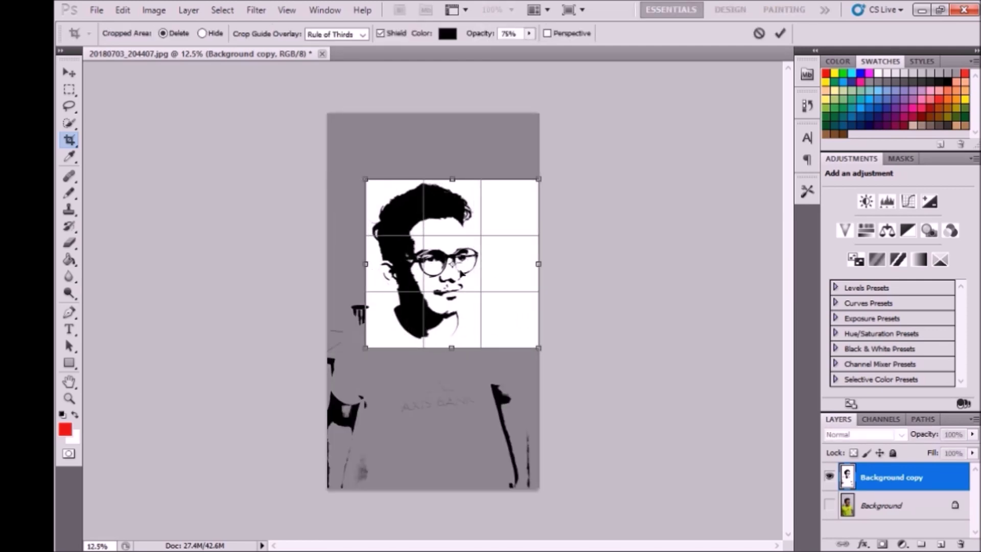
left_click_drag(538, 264, 486, 262)
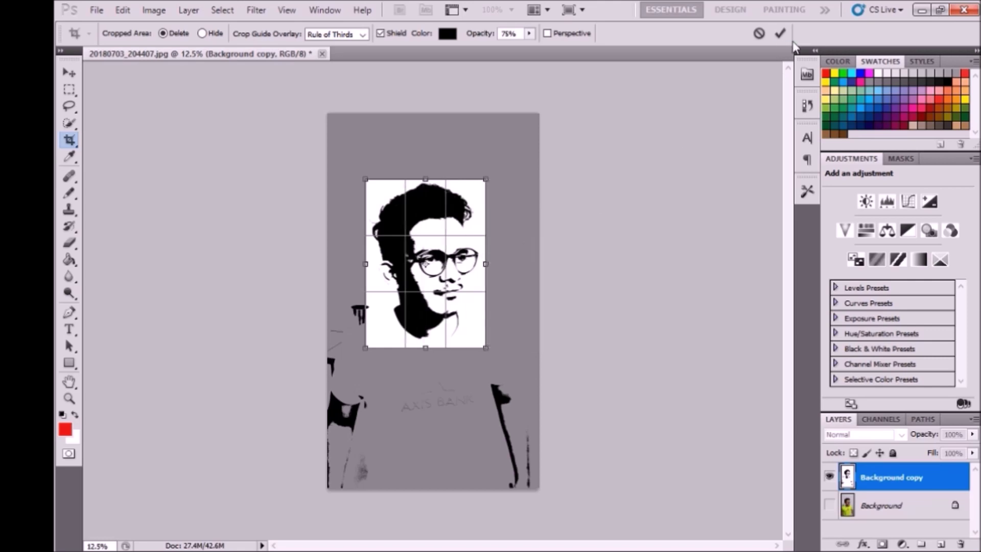
left_click(780, 33)
key("v")
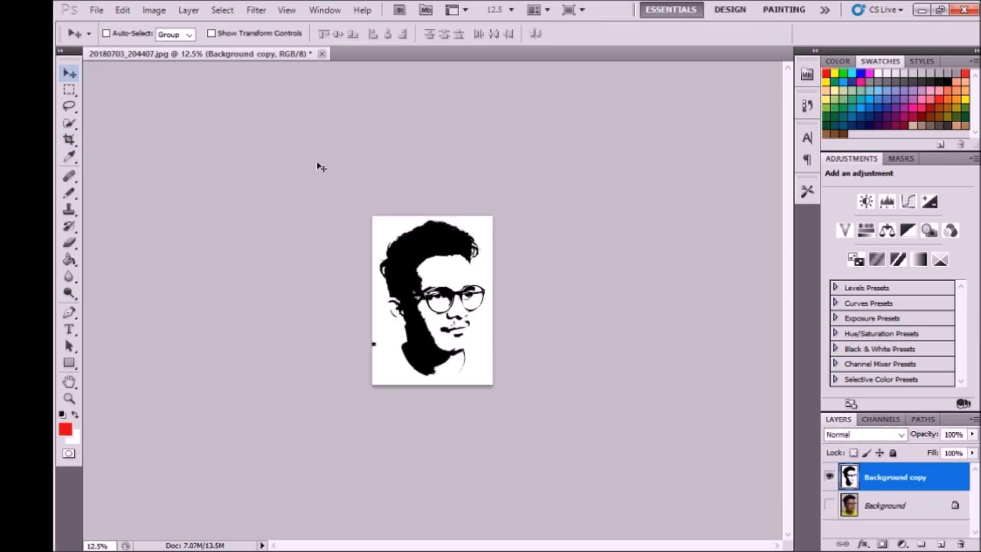
left_click(97, 10)
left_click(193, 231)
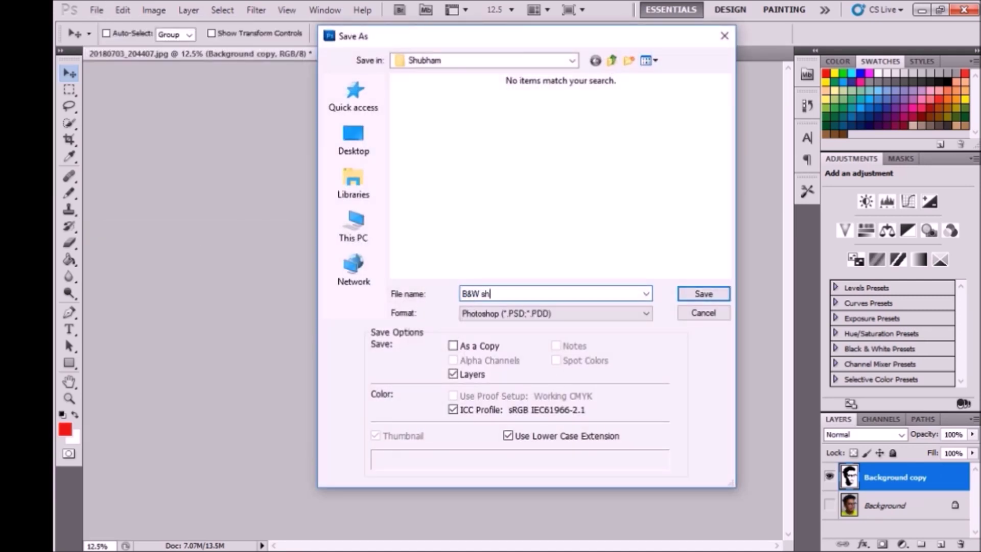
Step: Save the cropped portrait as 'B&W sh' in JPEG format
left_click(541, 314)
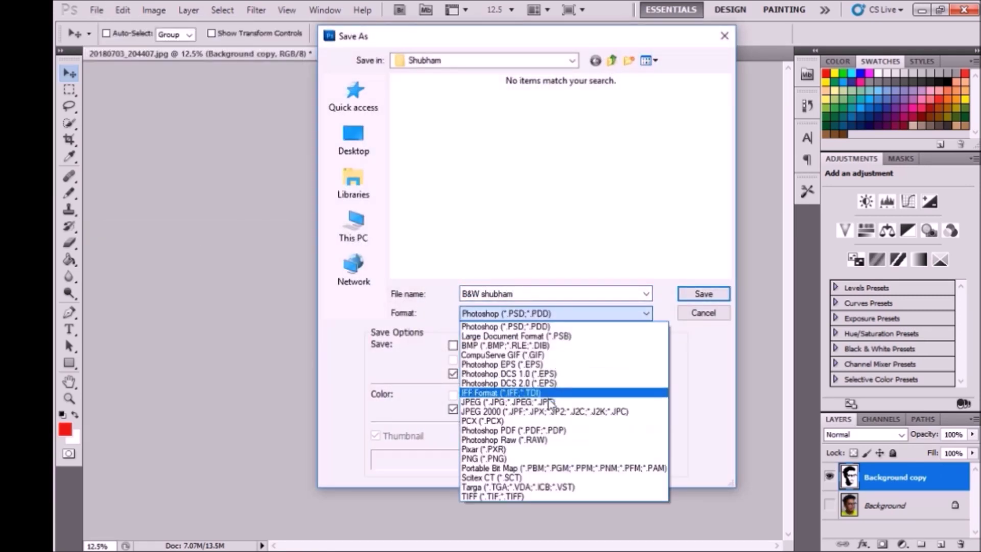
left_click(511, 396)
left_click(690, 295)
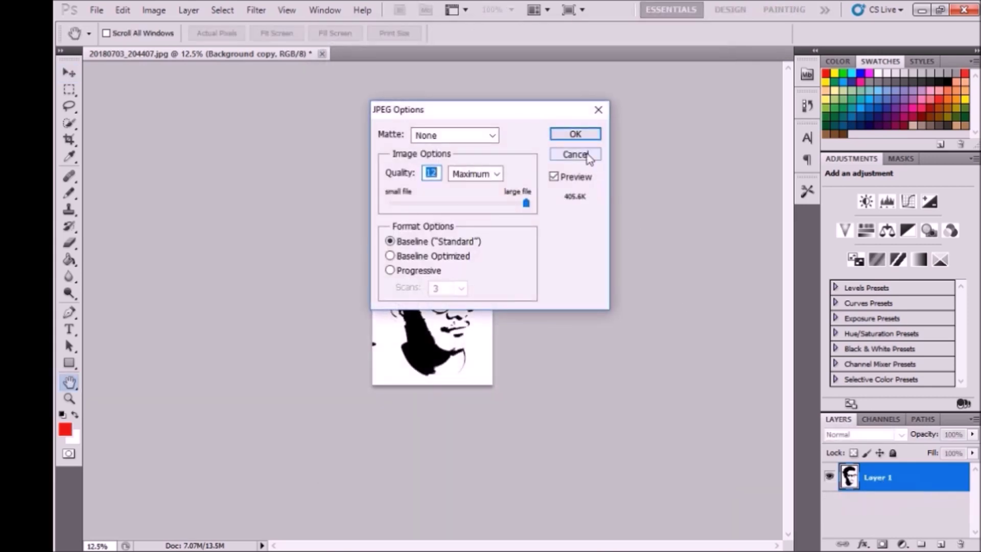